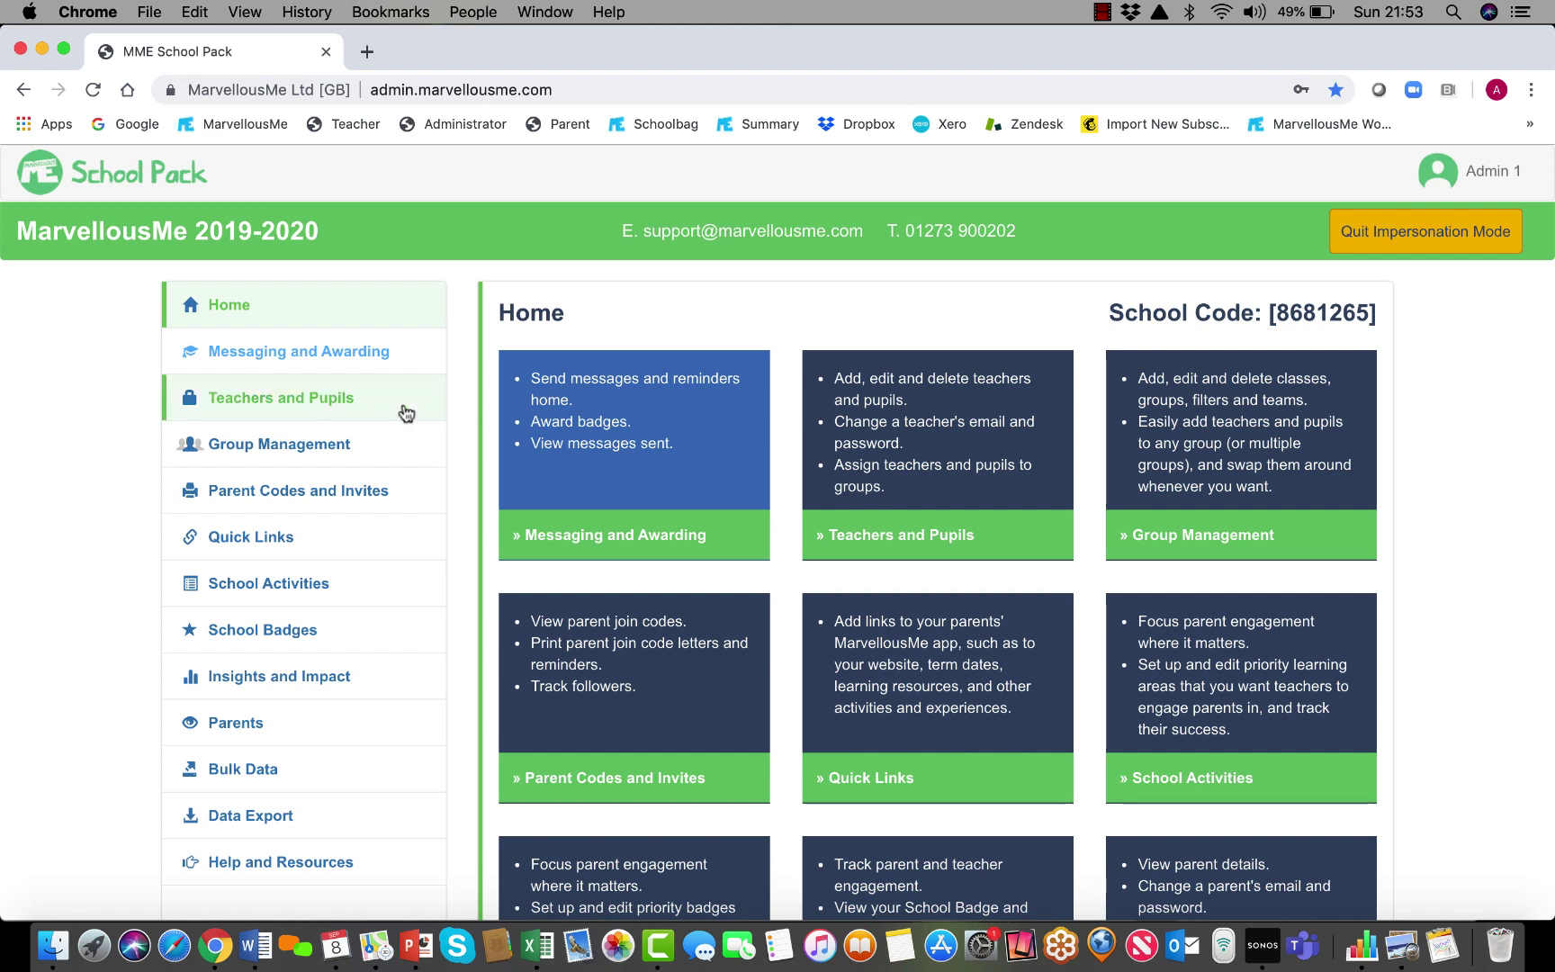
Open Group Management and review the list of teaching groups down to Reception
click(274, 452)
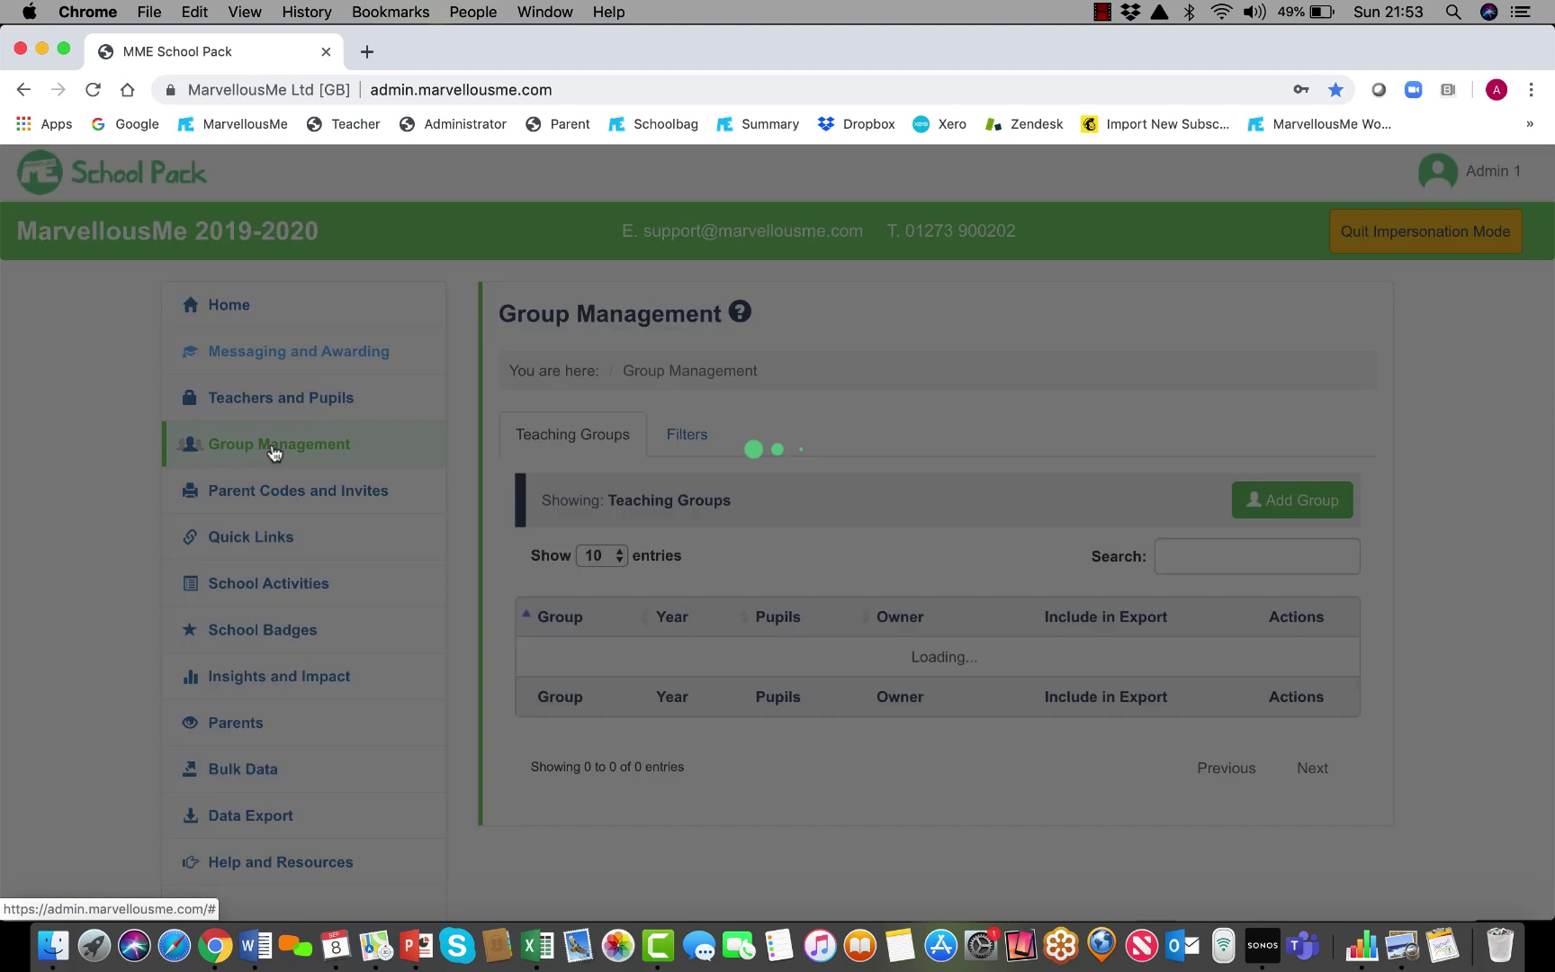
scroll(684, 589, down, 2)
scroll(684, 591, down, 5)
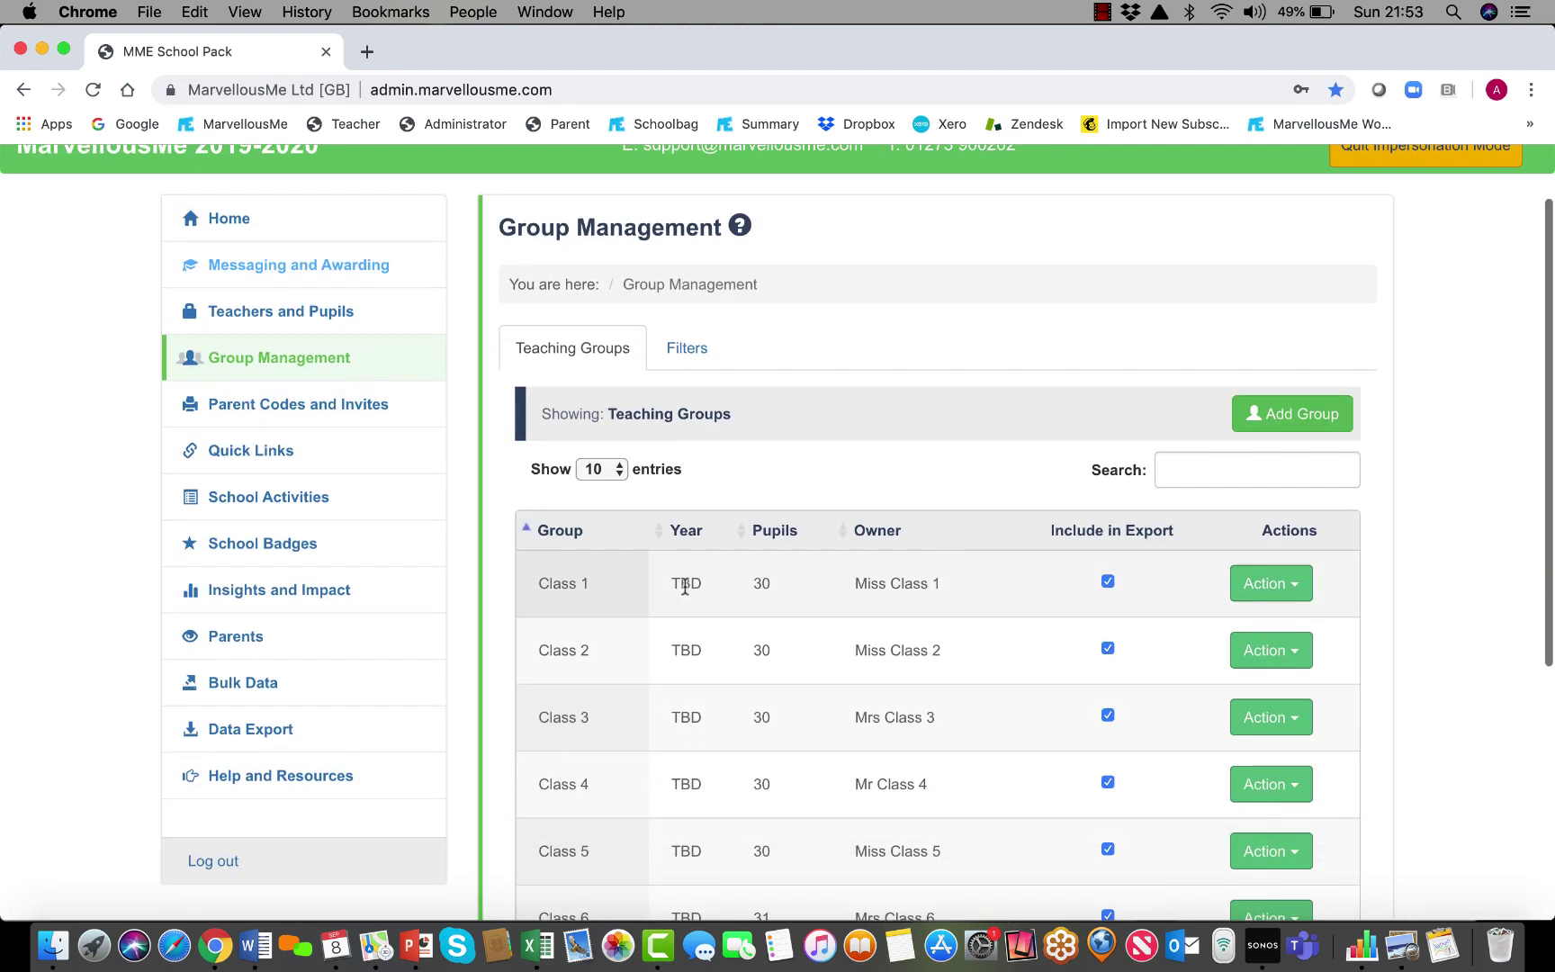
scroll(684, 589, down, 1)
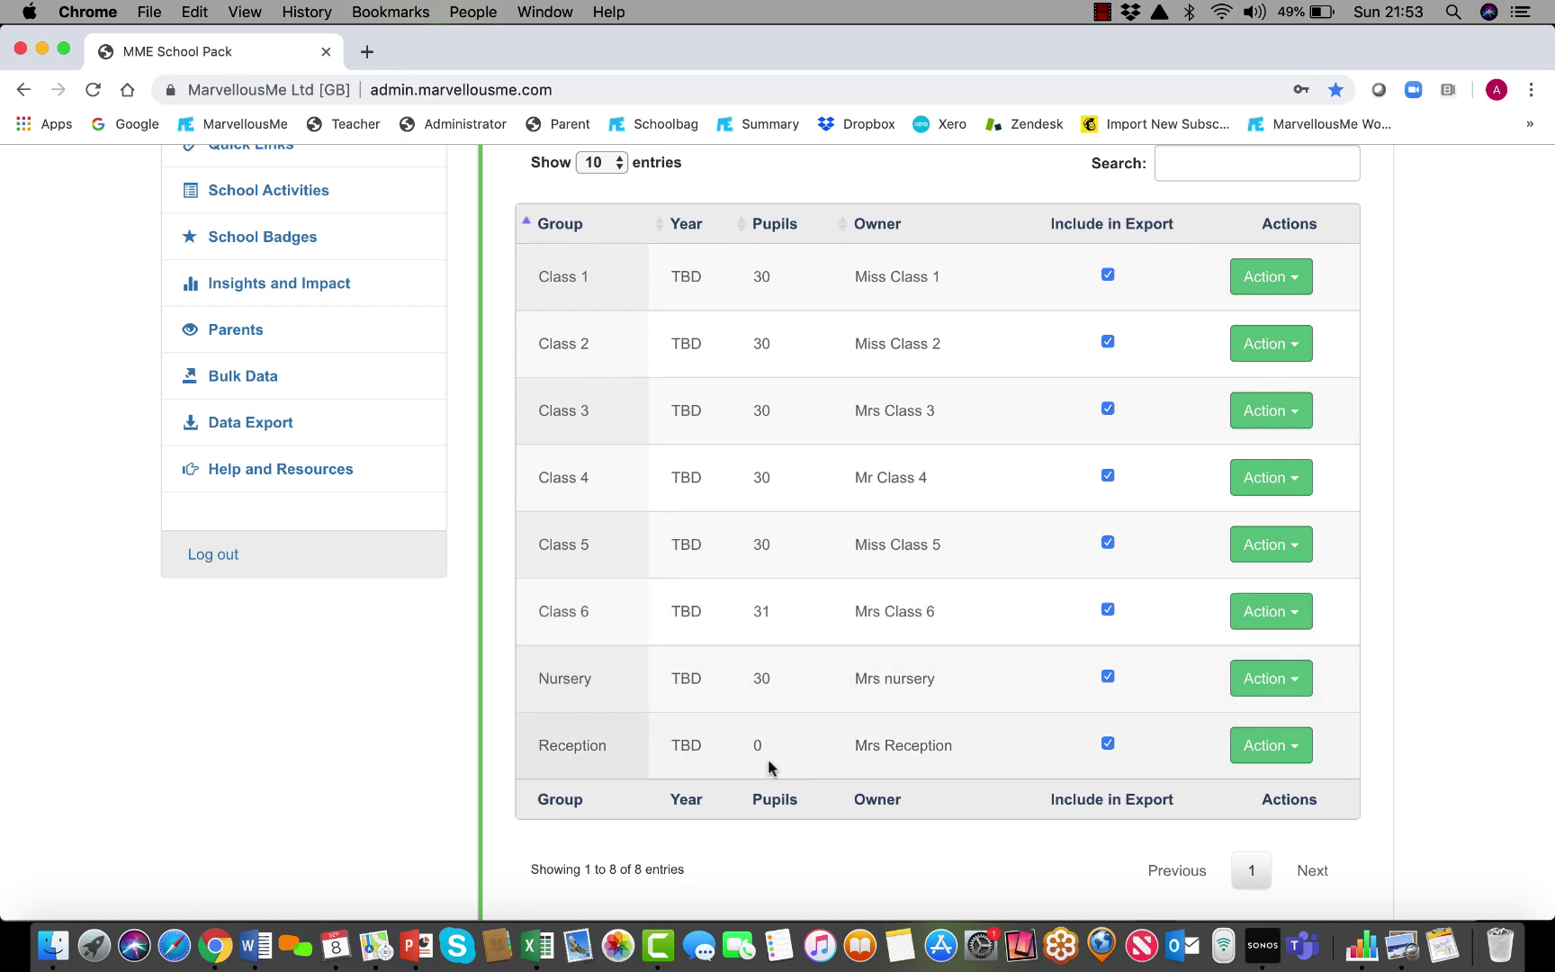
scroll(769, 767, up, 6)
click(1307, 458)
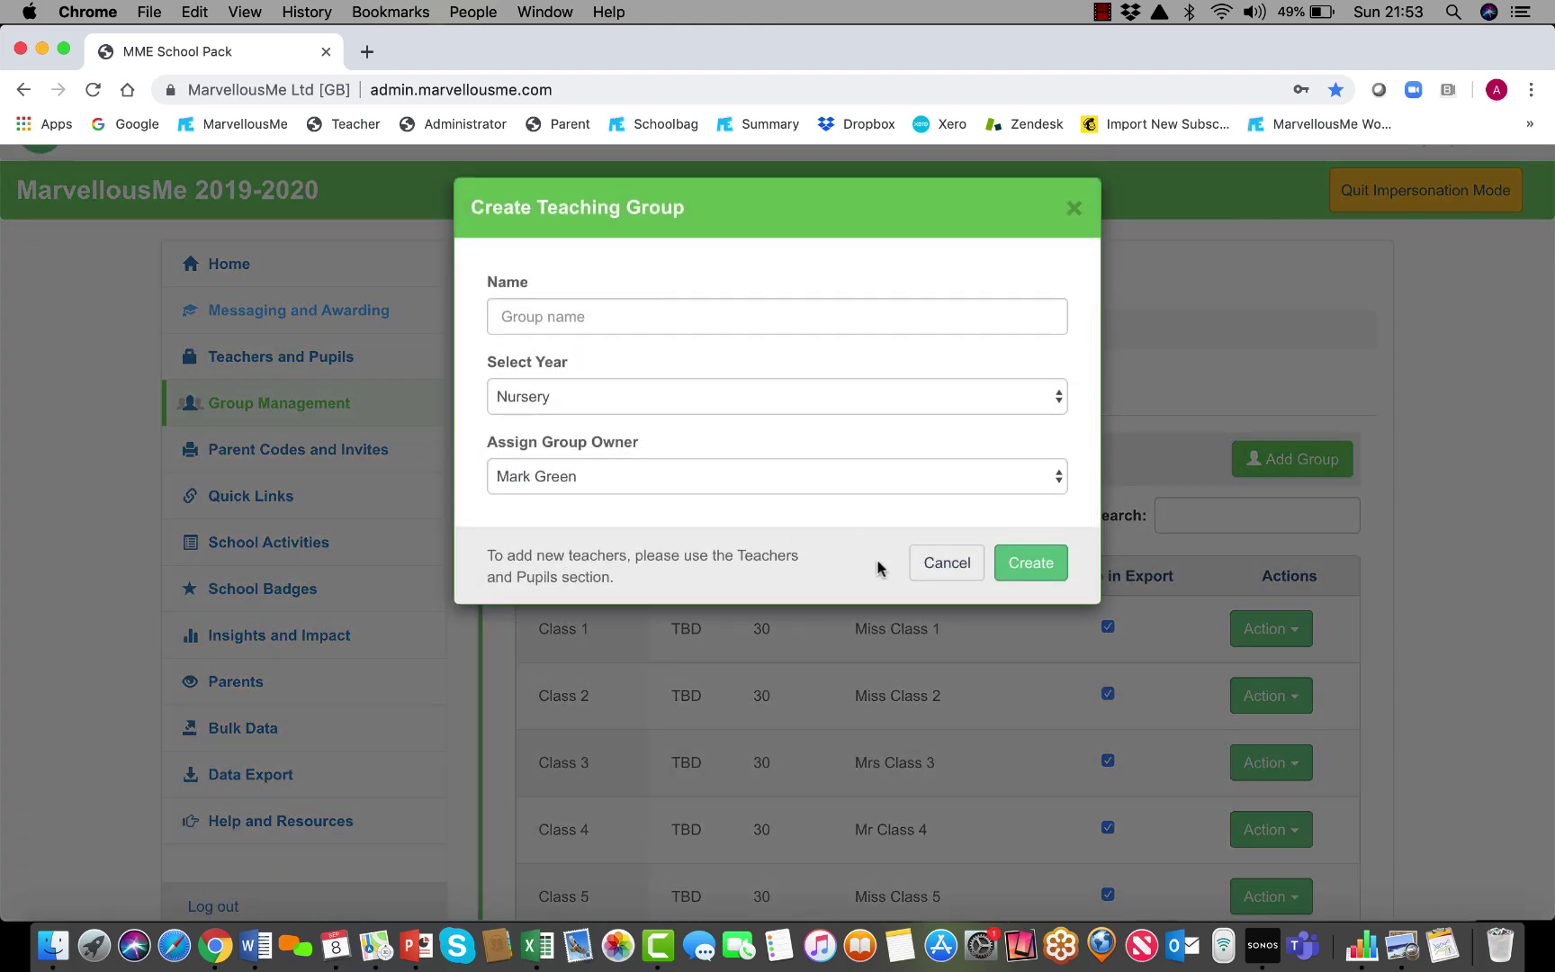
click(936, 564)
Open the Reception group for editing and choose to add pupils by pasting a .csv list
scroll(931, 566, down, 5)
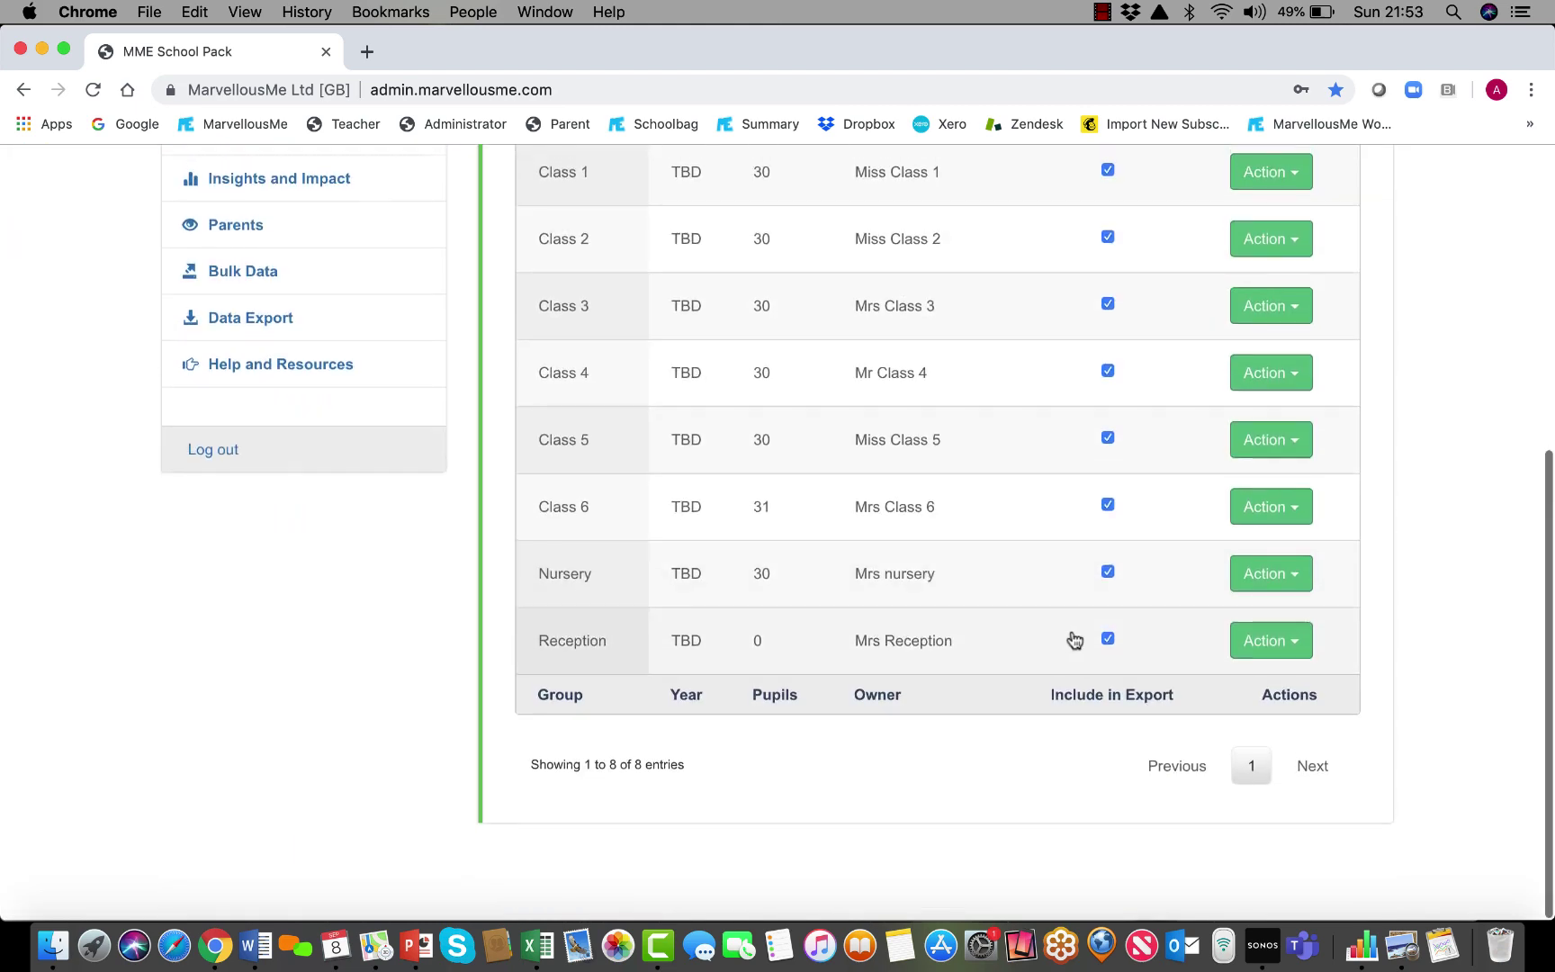
click(1297, 641)
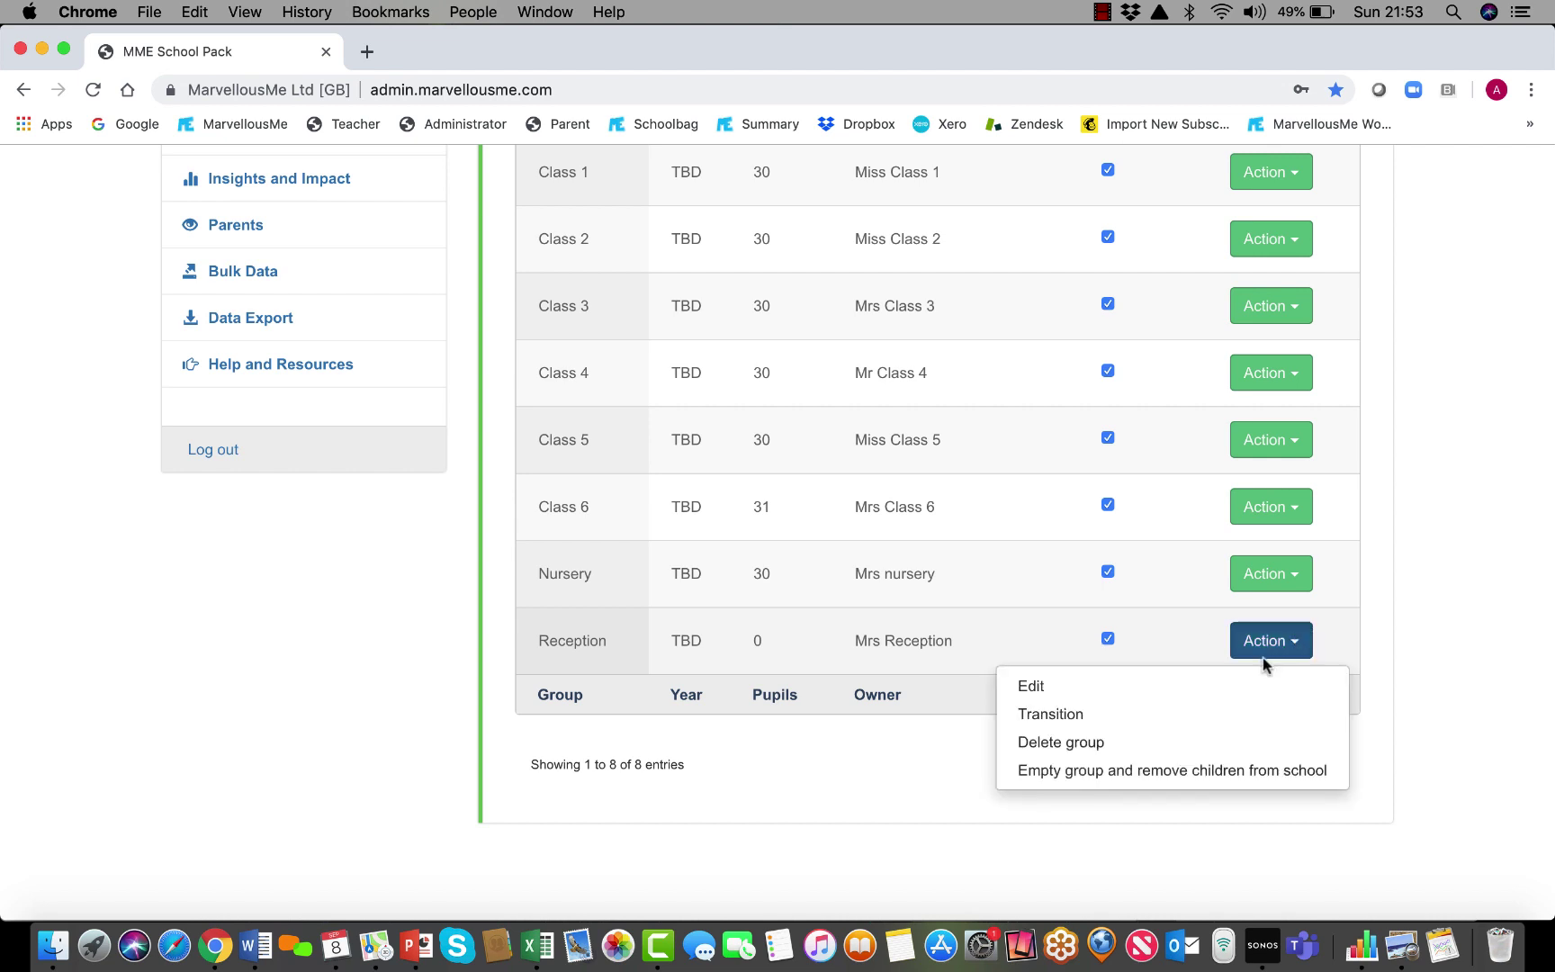
click(1101, 688)
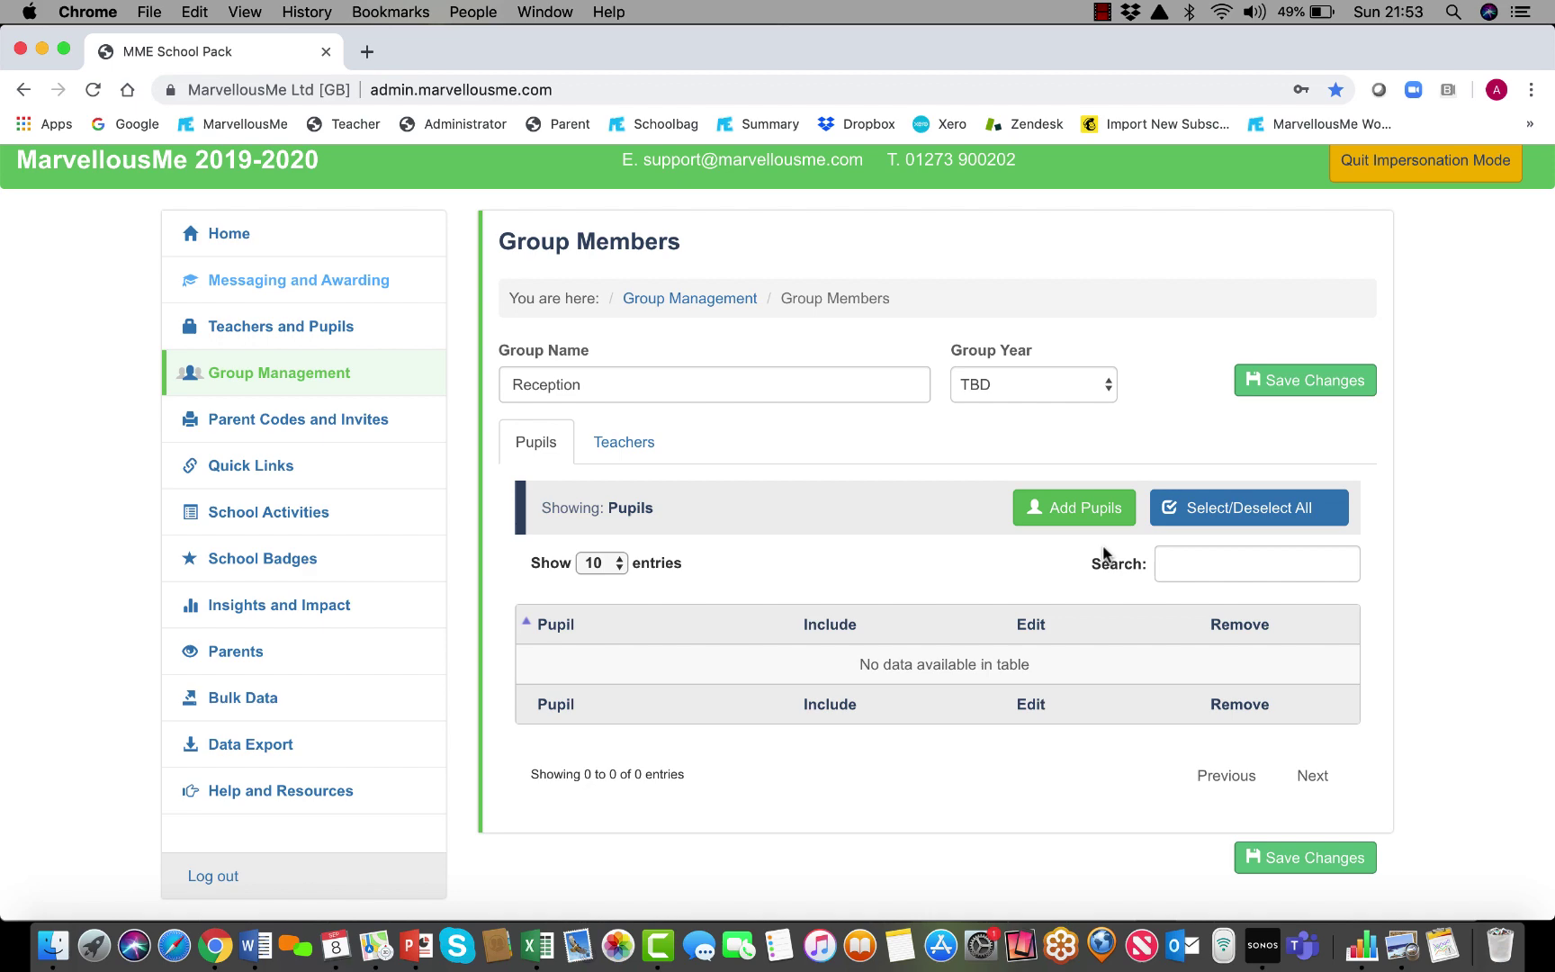
click(1087, 510)
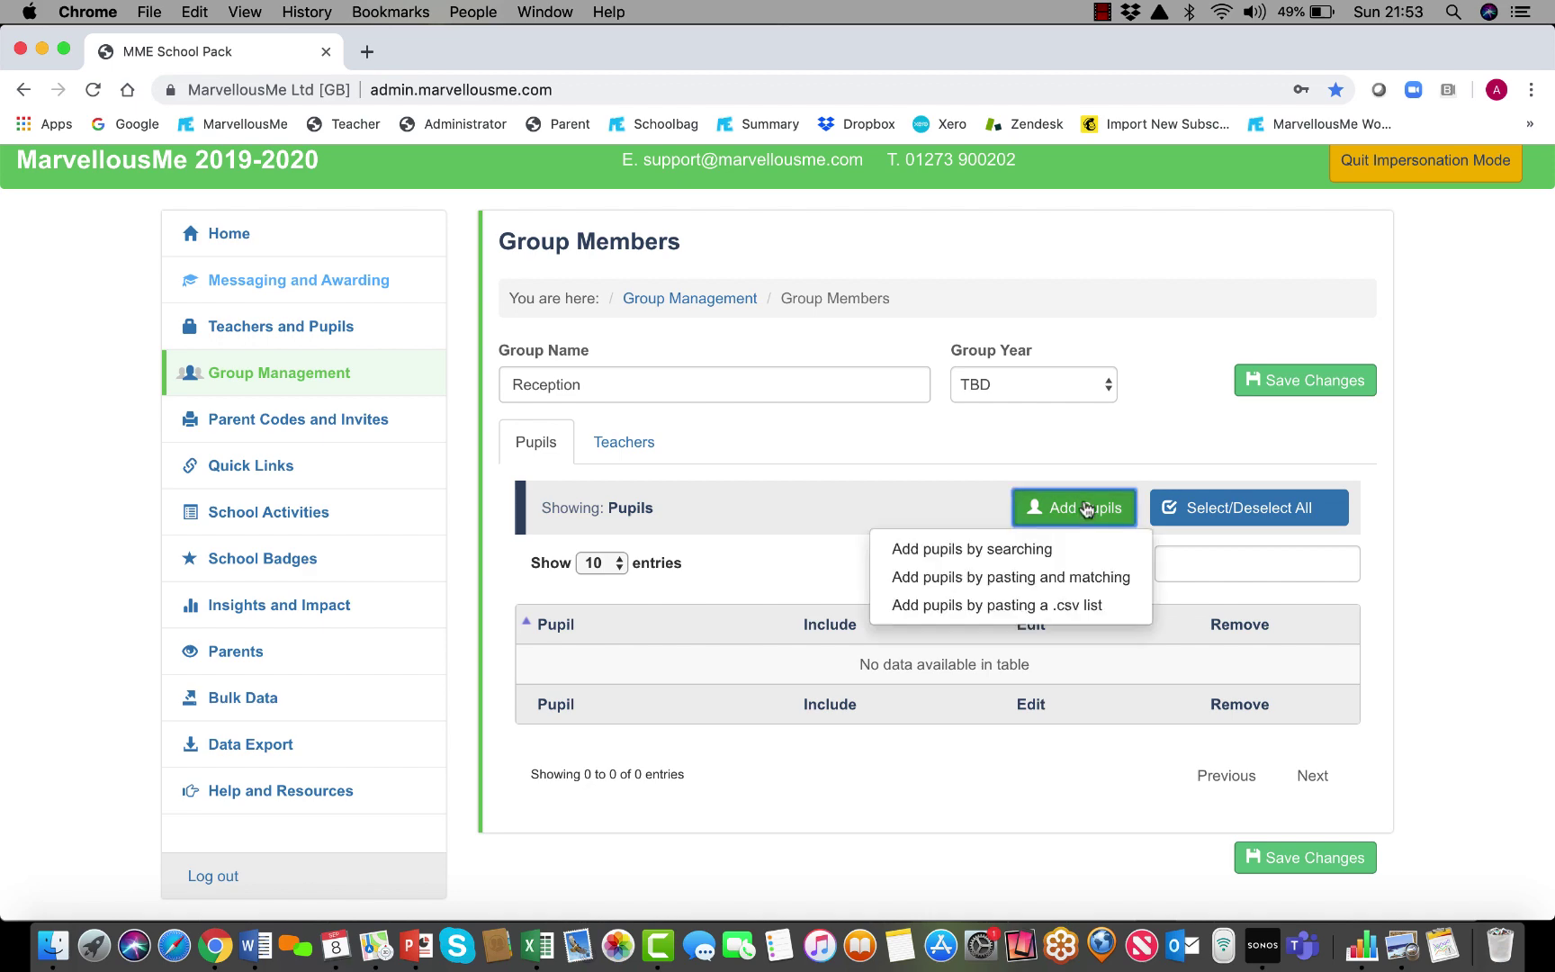
click(1006, 607)
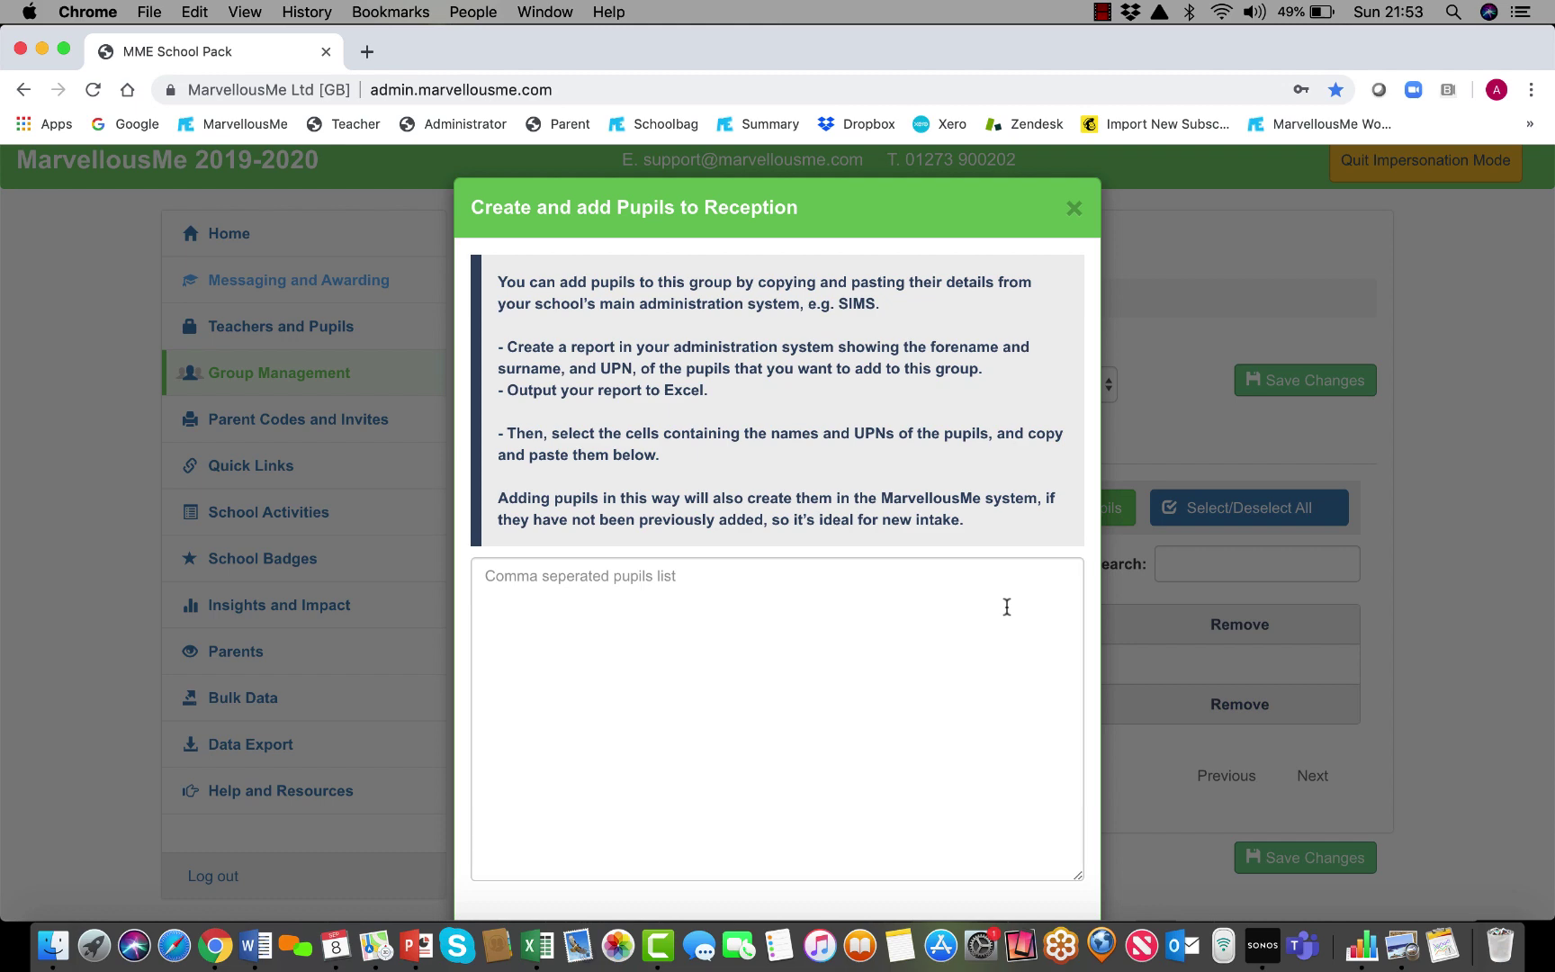
Switch to Excel and copy the child names and UPNs in cells A2 to B30
click(537, 944)
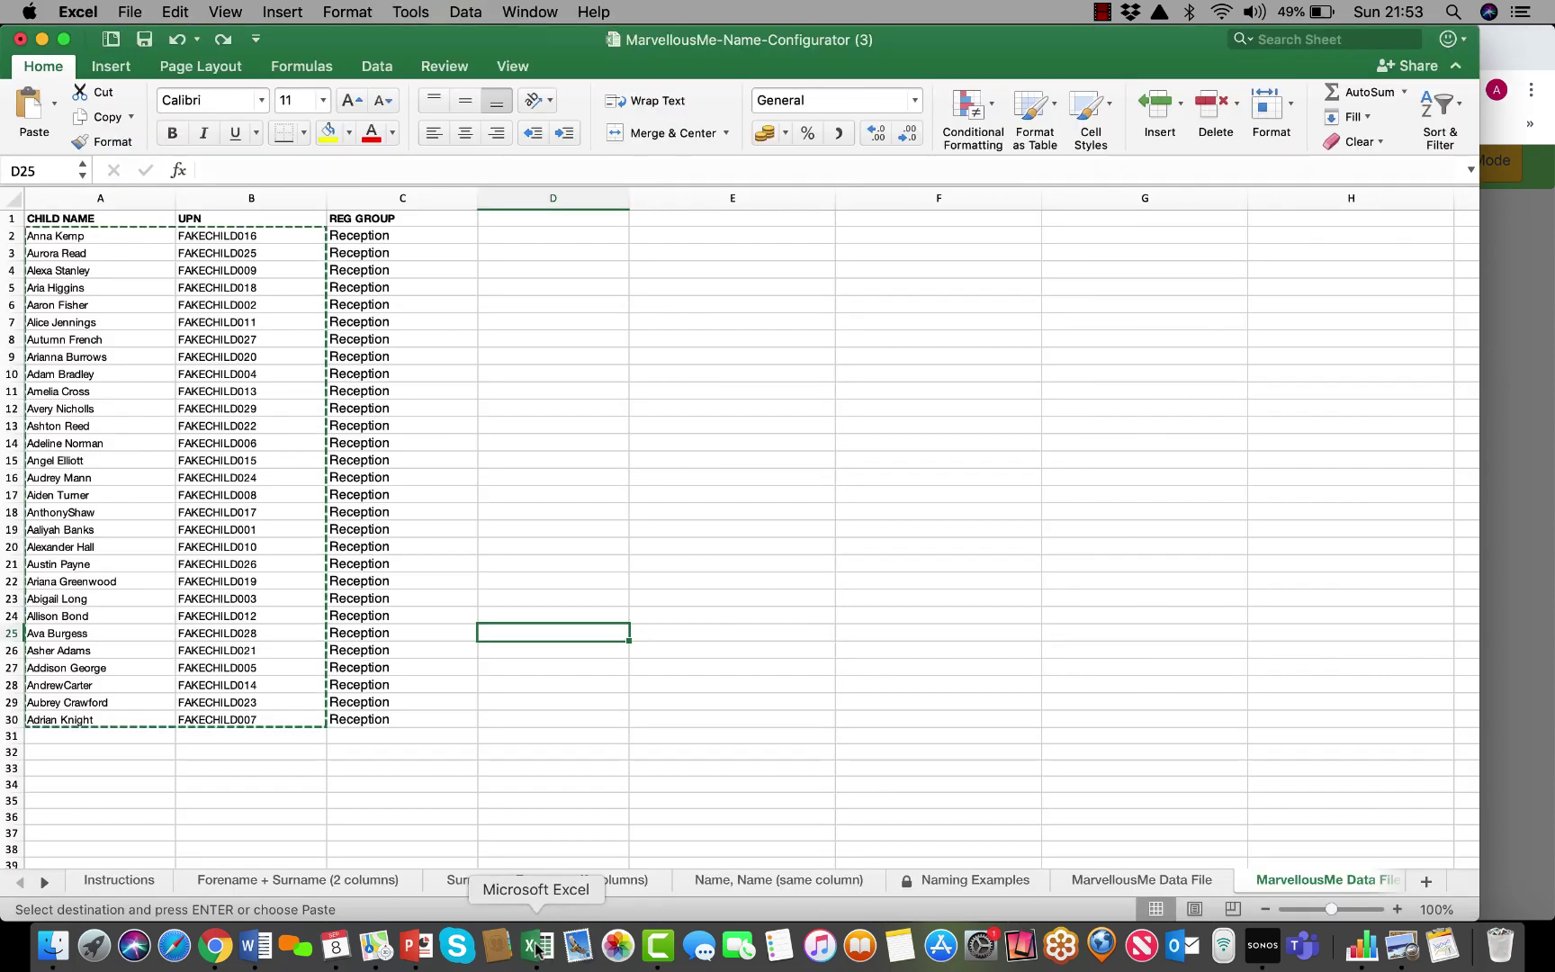
click(111, 235)
drag(155, 239, 191, 548)
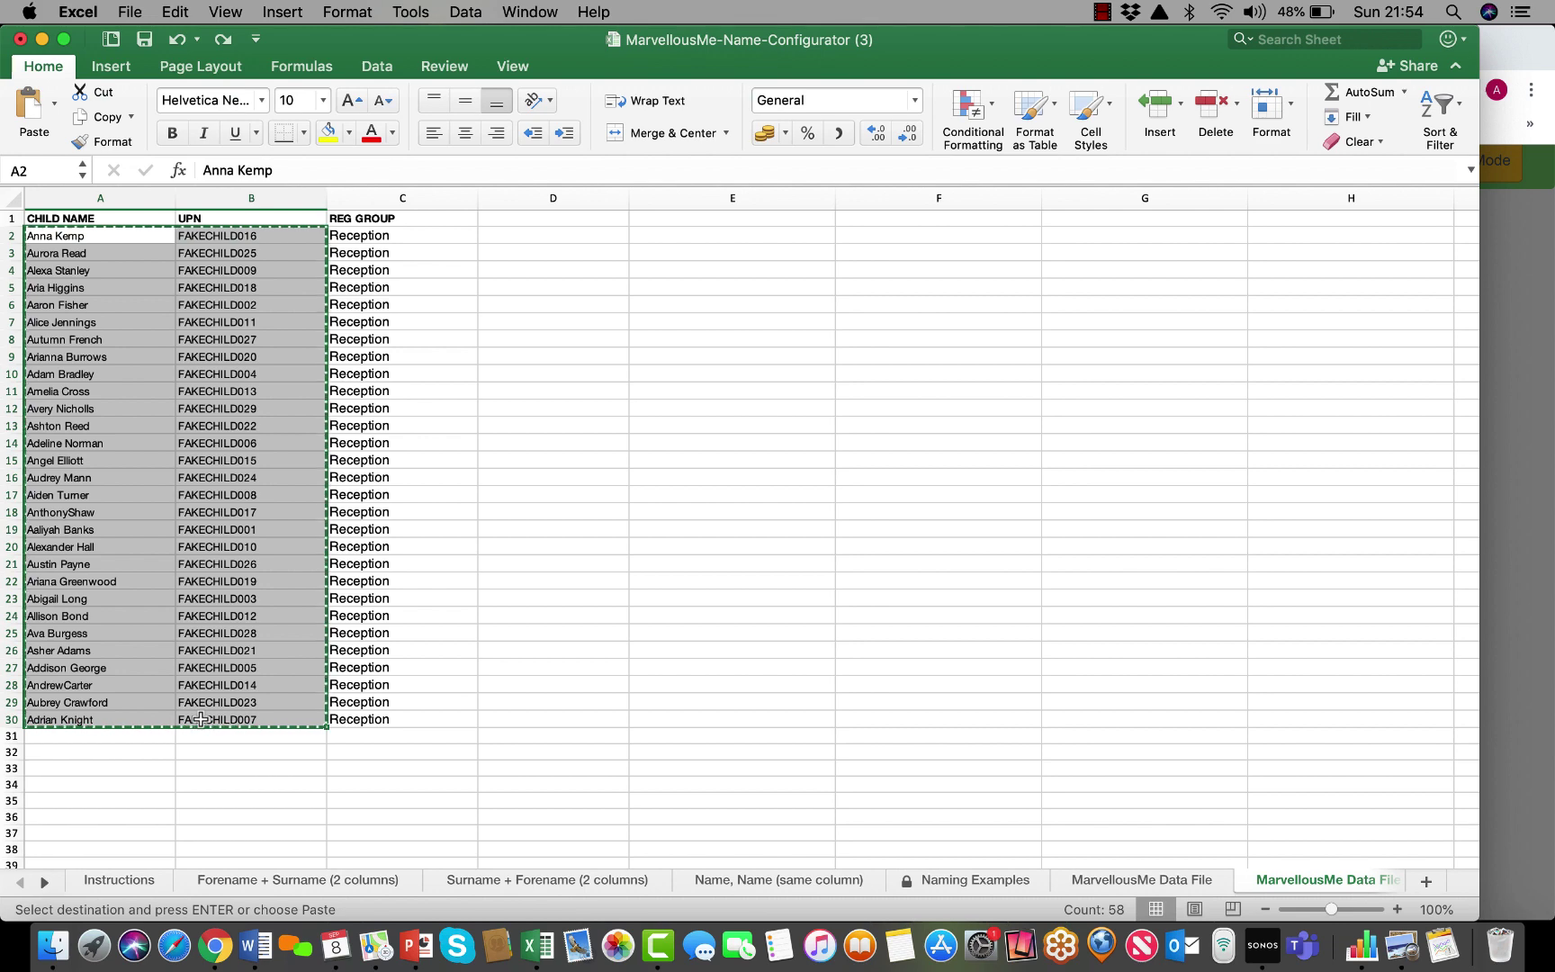
click(175, 11)
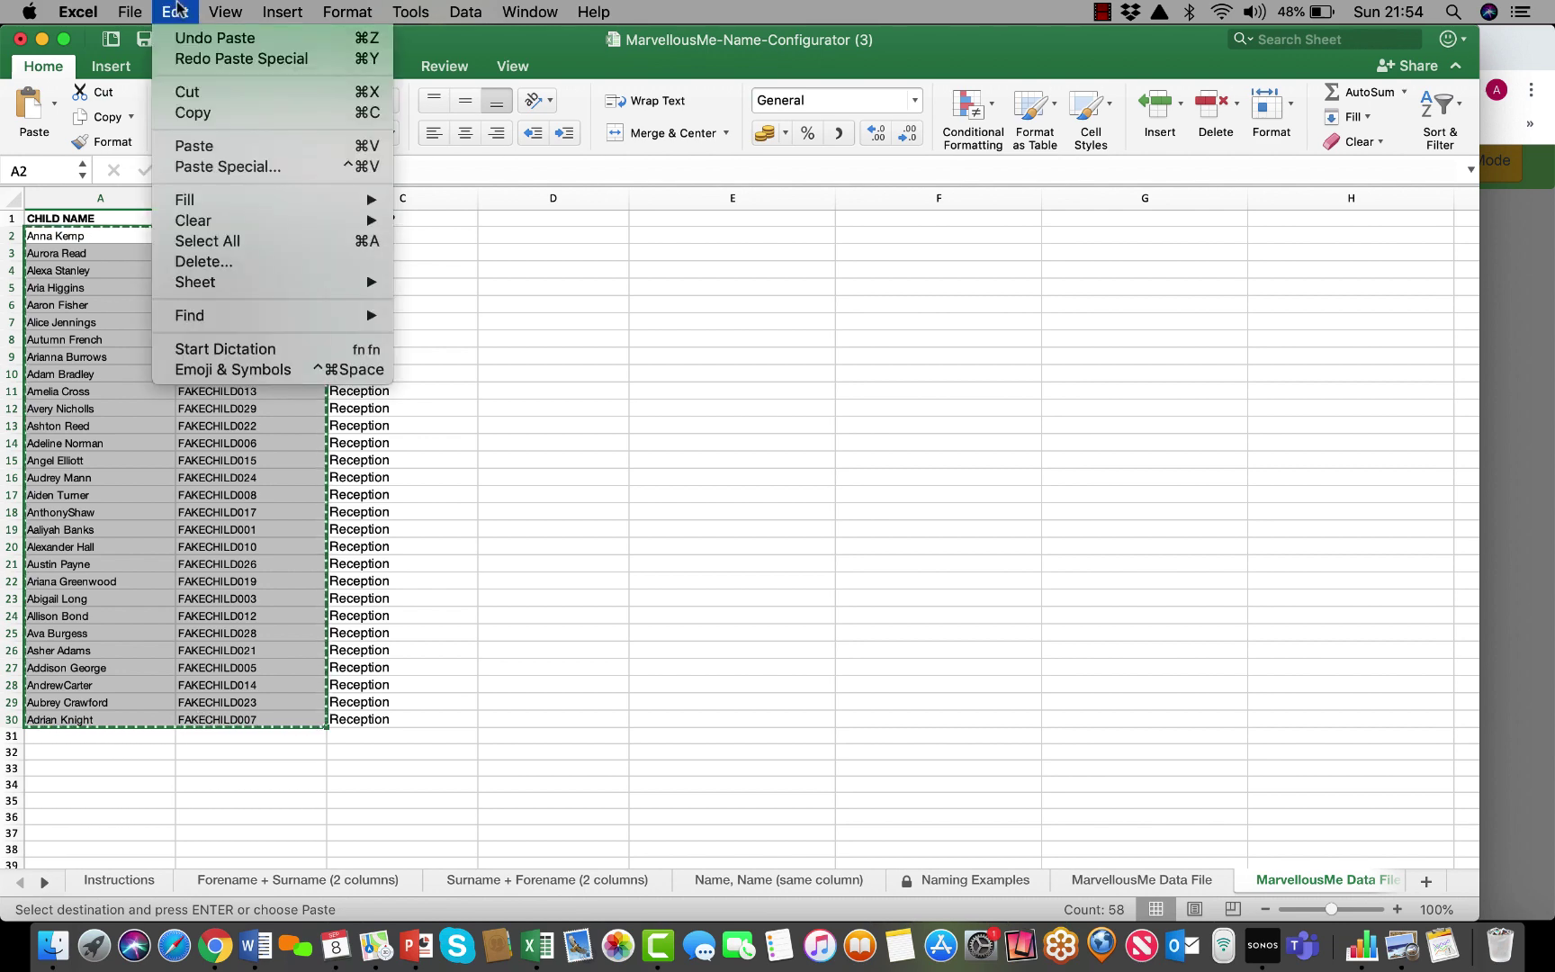
click(187, 115)
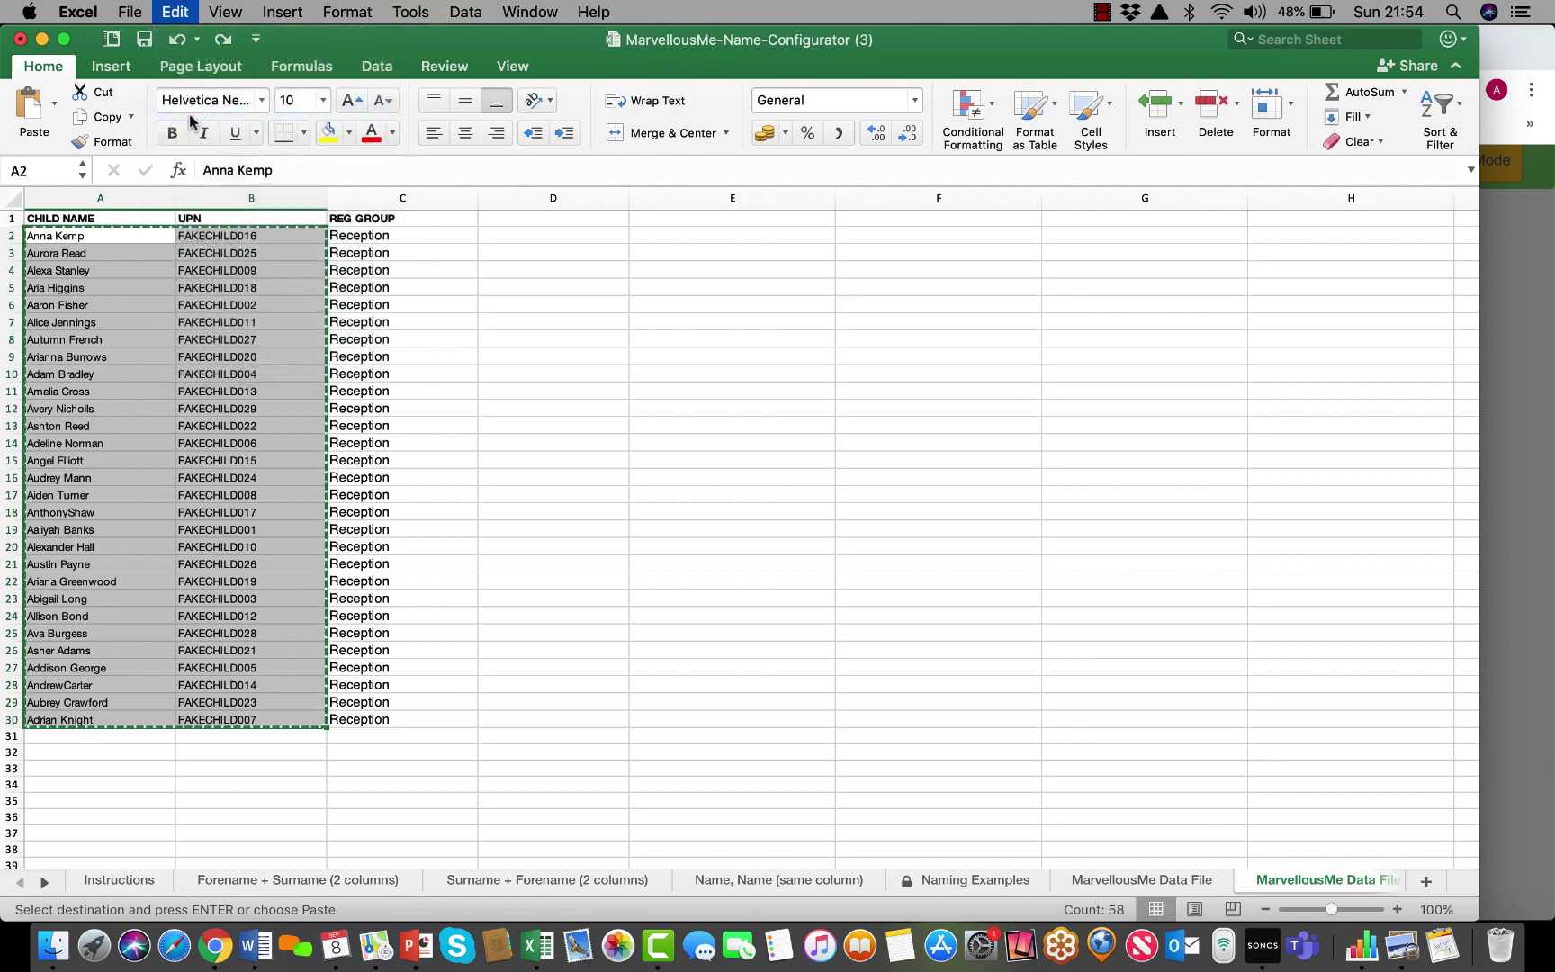
Switch back to Chrome, paste the copied names and UPNs as the Reception pupil list, and create and add the pupils
click(217, 940)
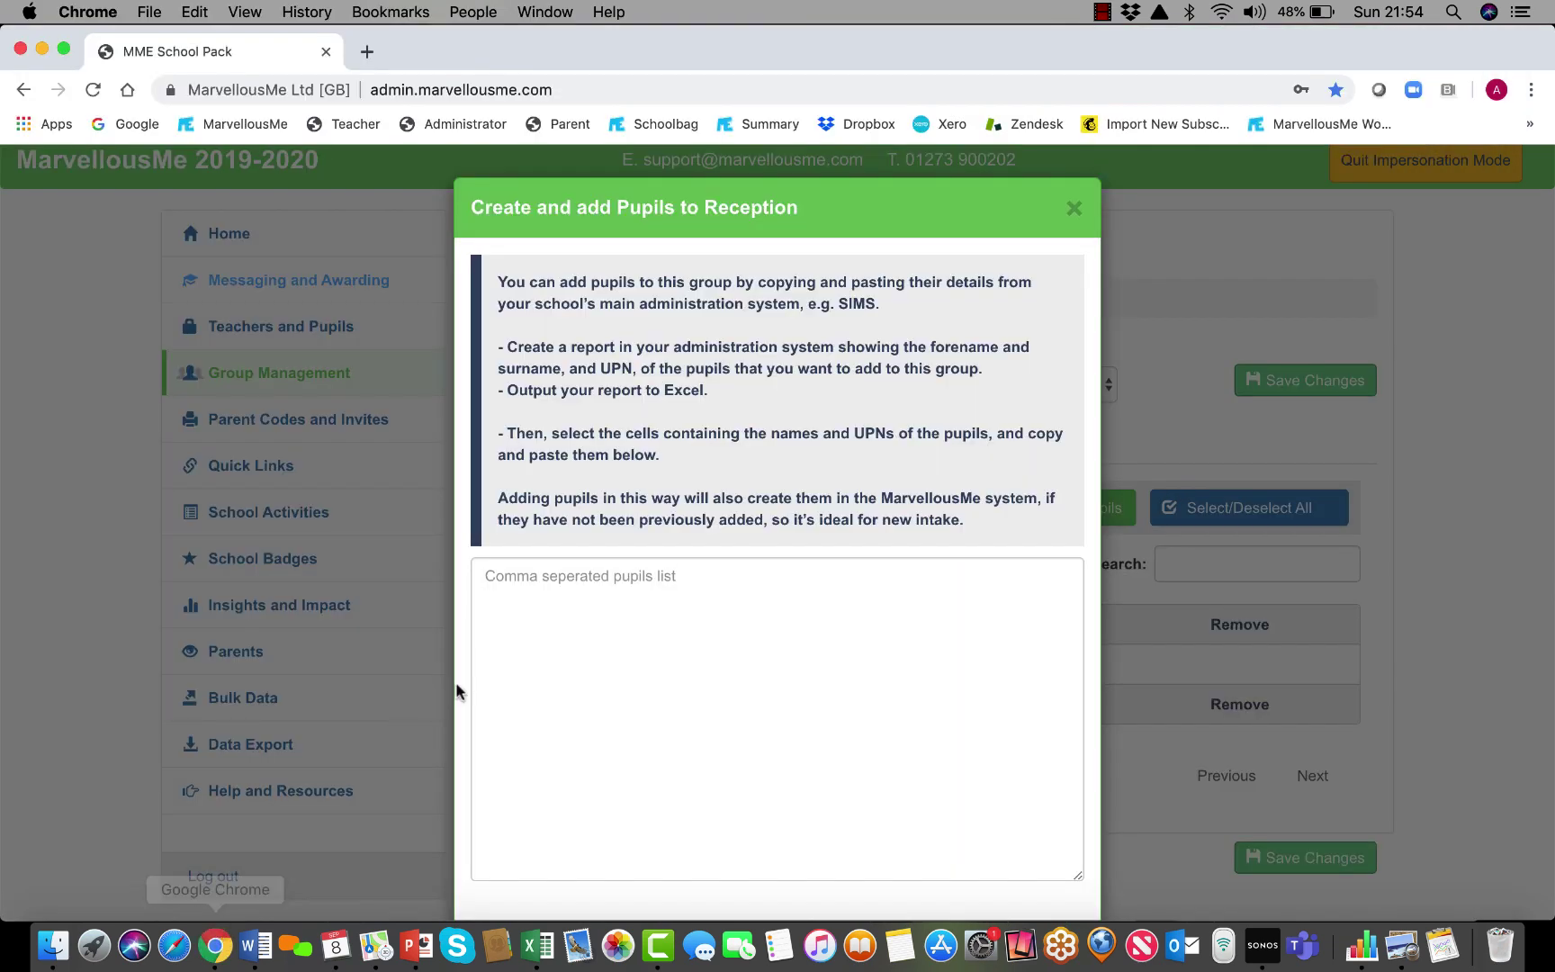
click(522, 605)
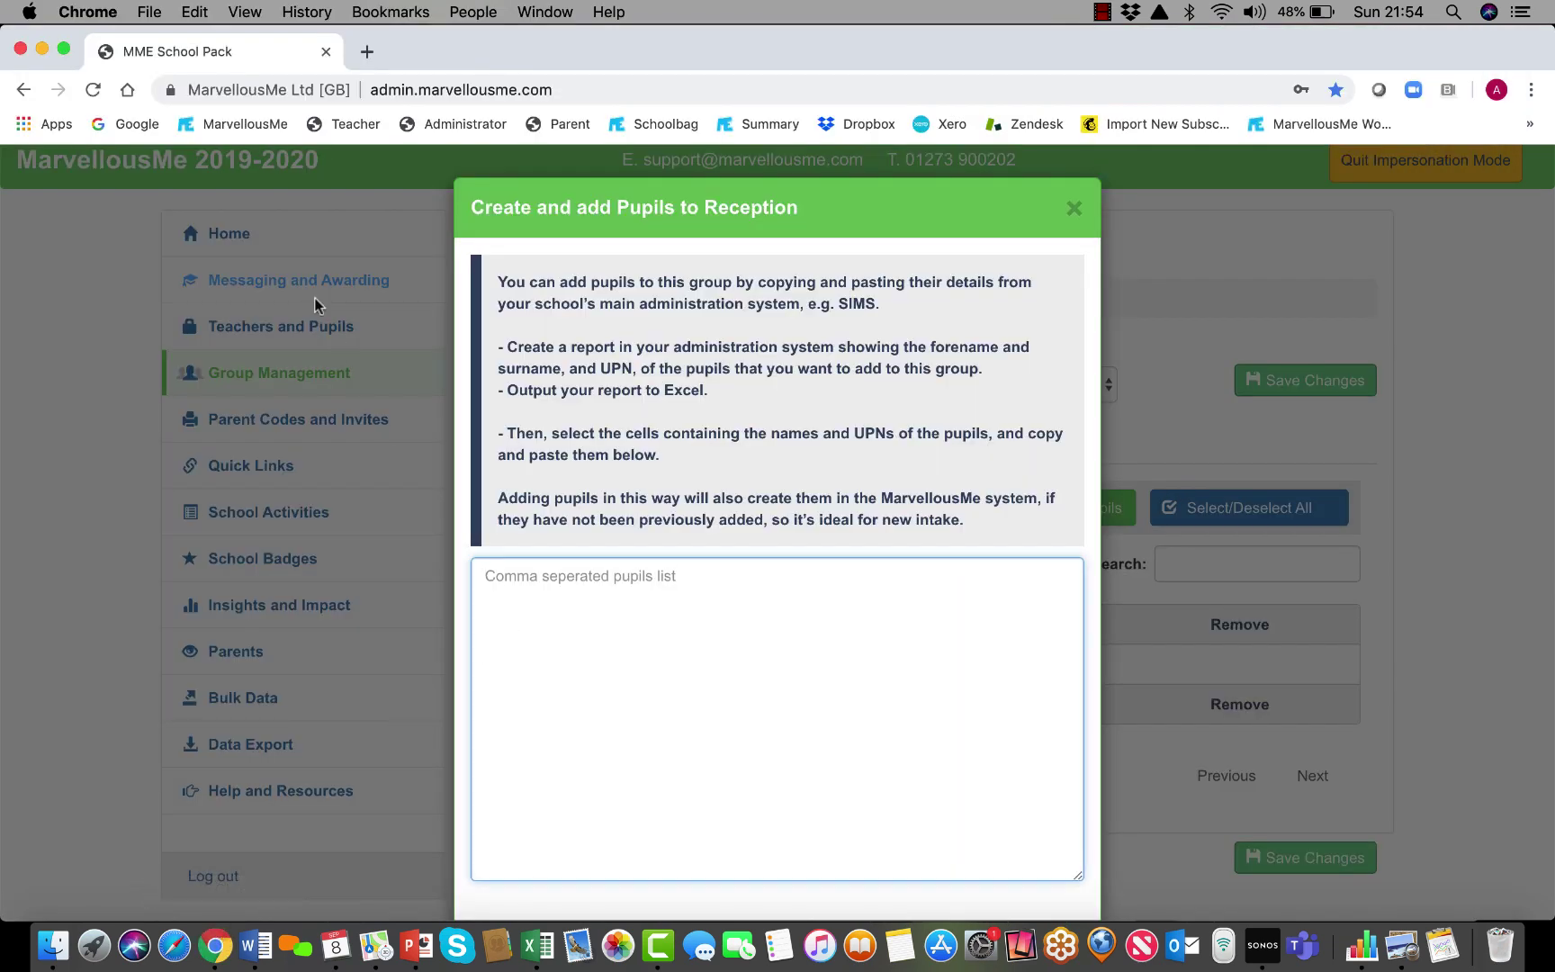
click(196, 12)
click(213, 133)
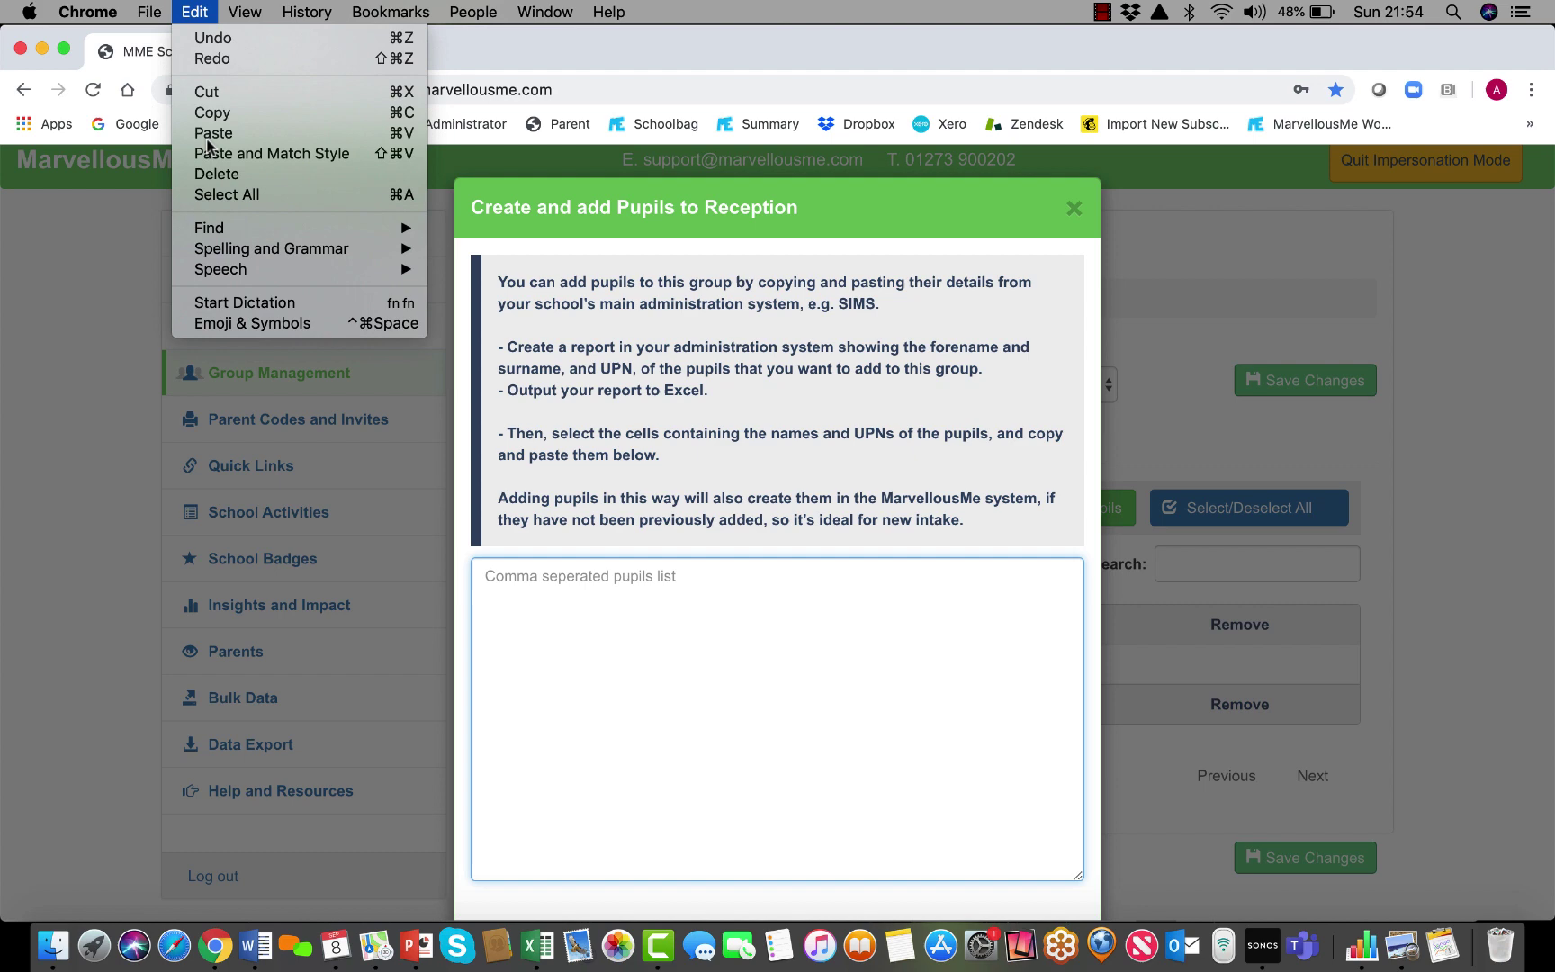
scroll(810, 684, down, 3)
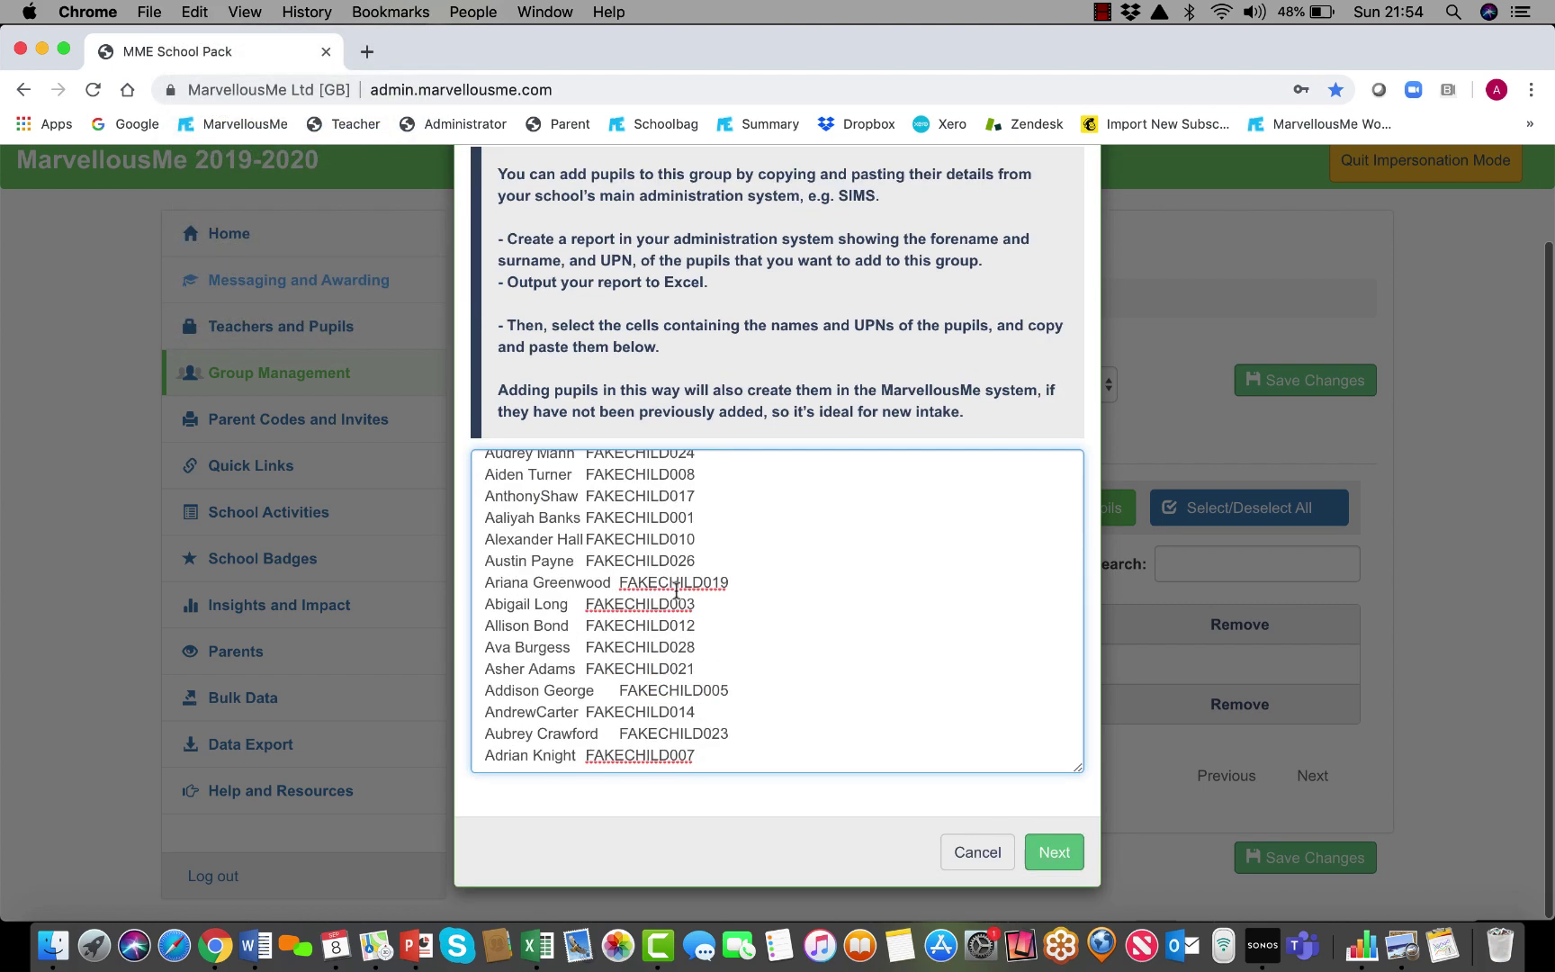
click(1047, 849)
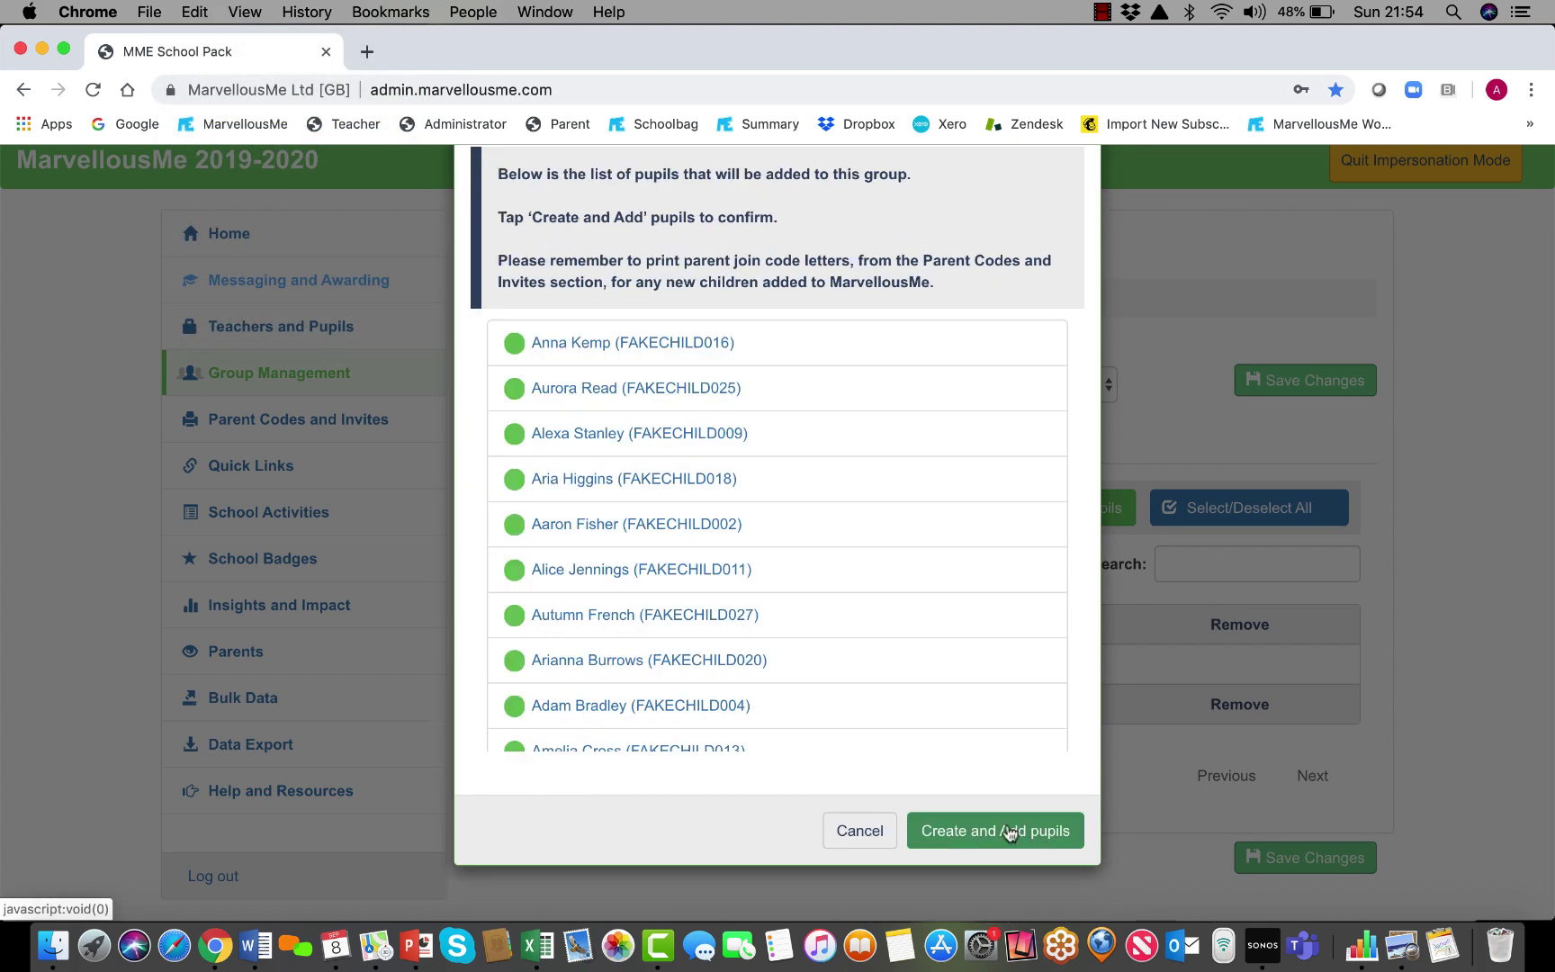
click(1007, 831)
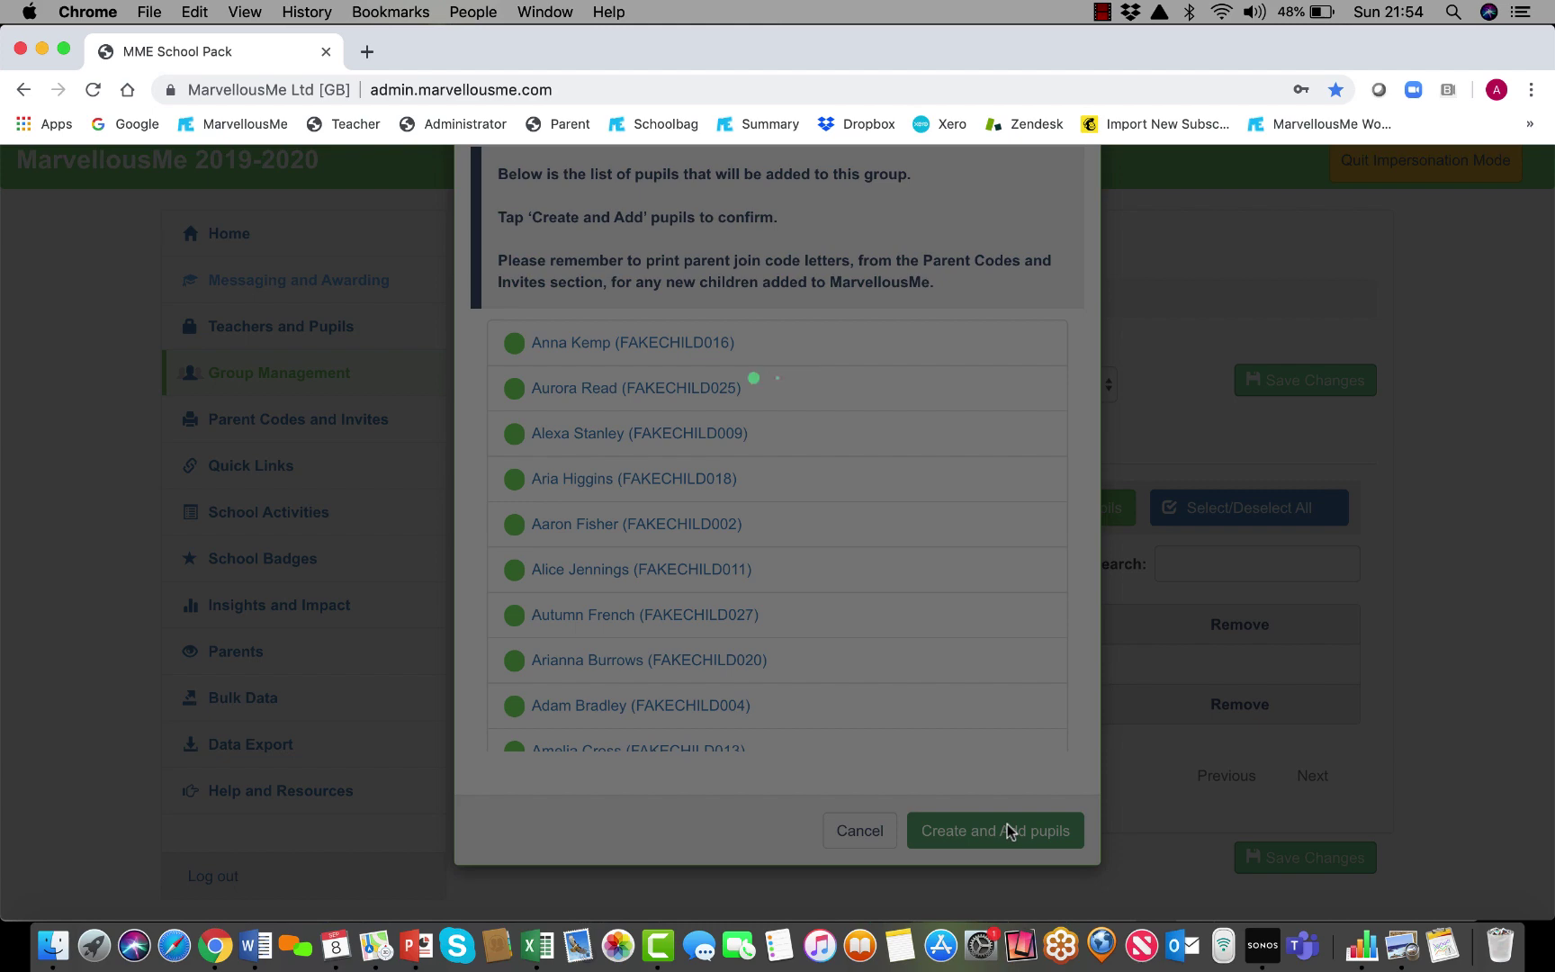
Review the Reception group's members, and check its pupil count in the Group Management list
scroll(905, 764, down, 5)
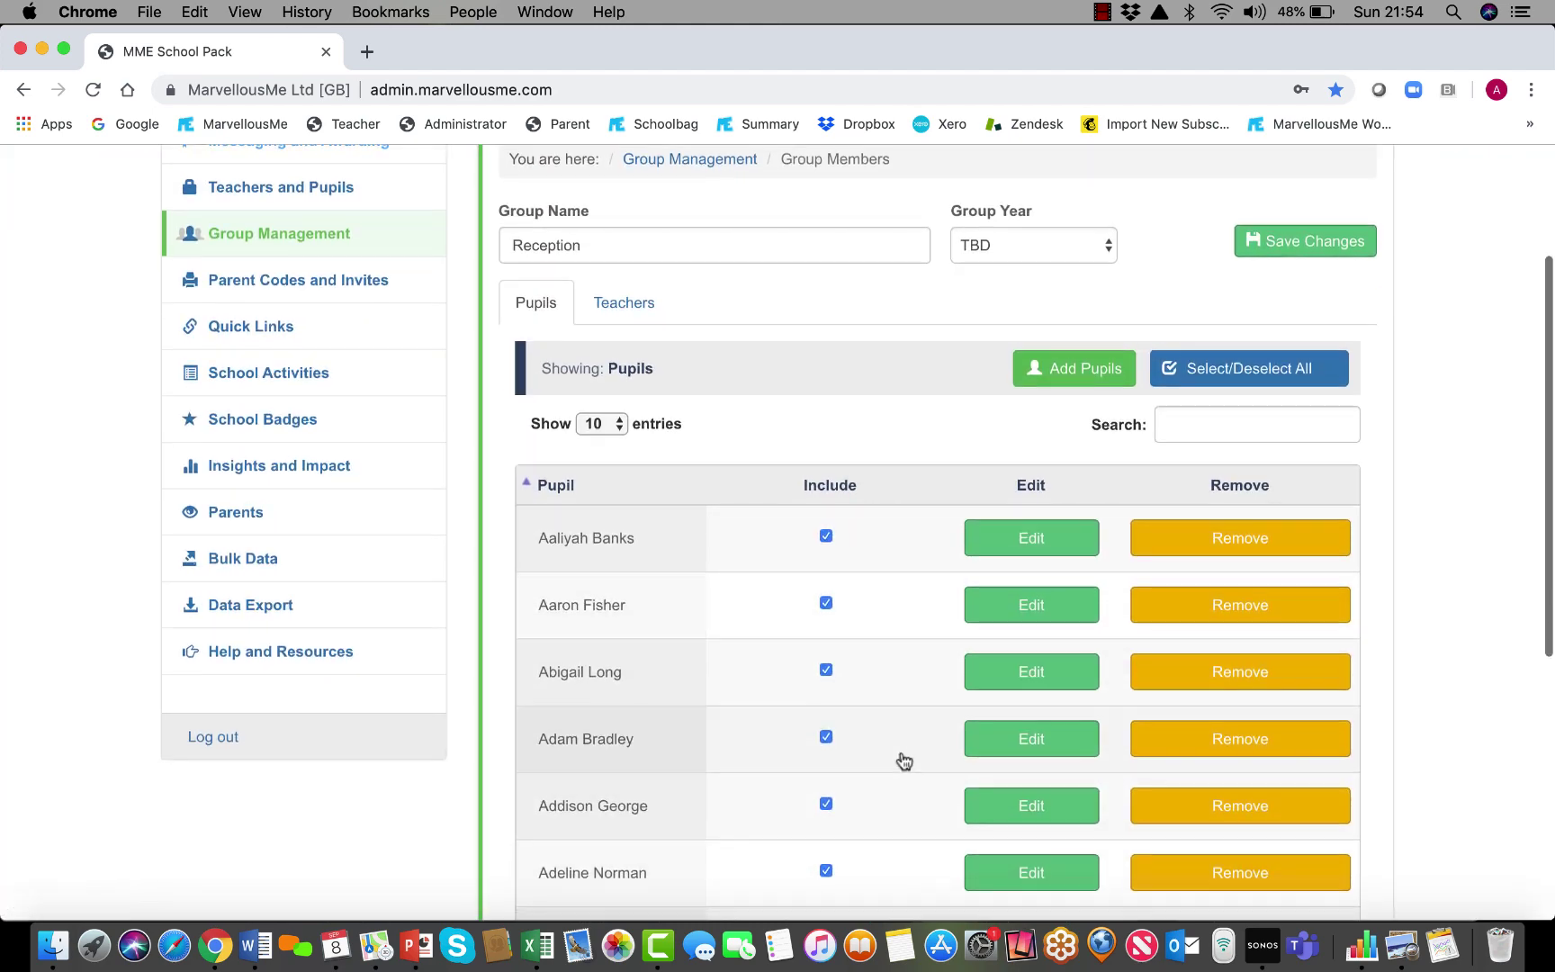
scroll(904, 761, down, 2)
scroll(902, 757, up, 8)
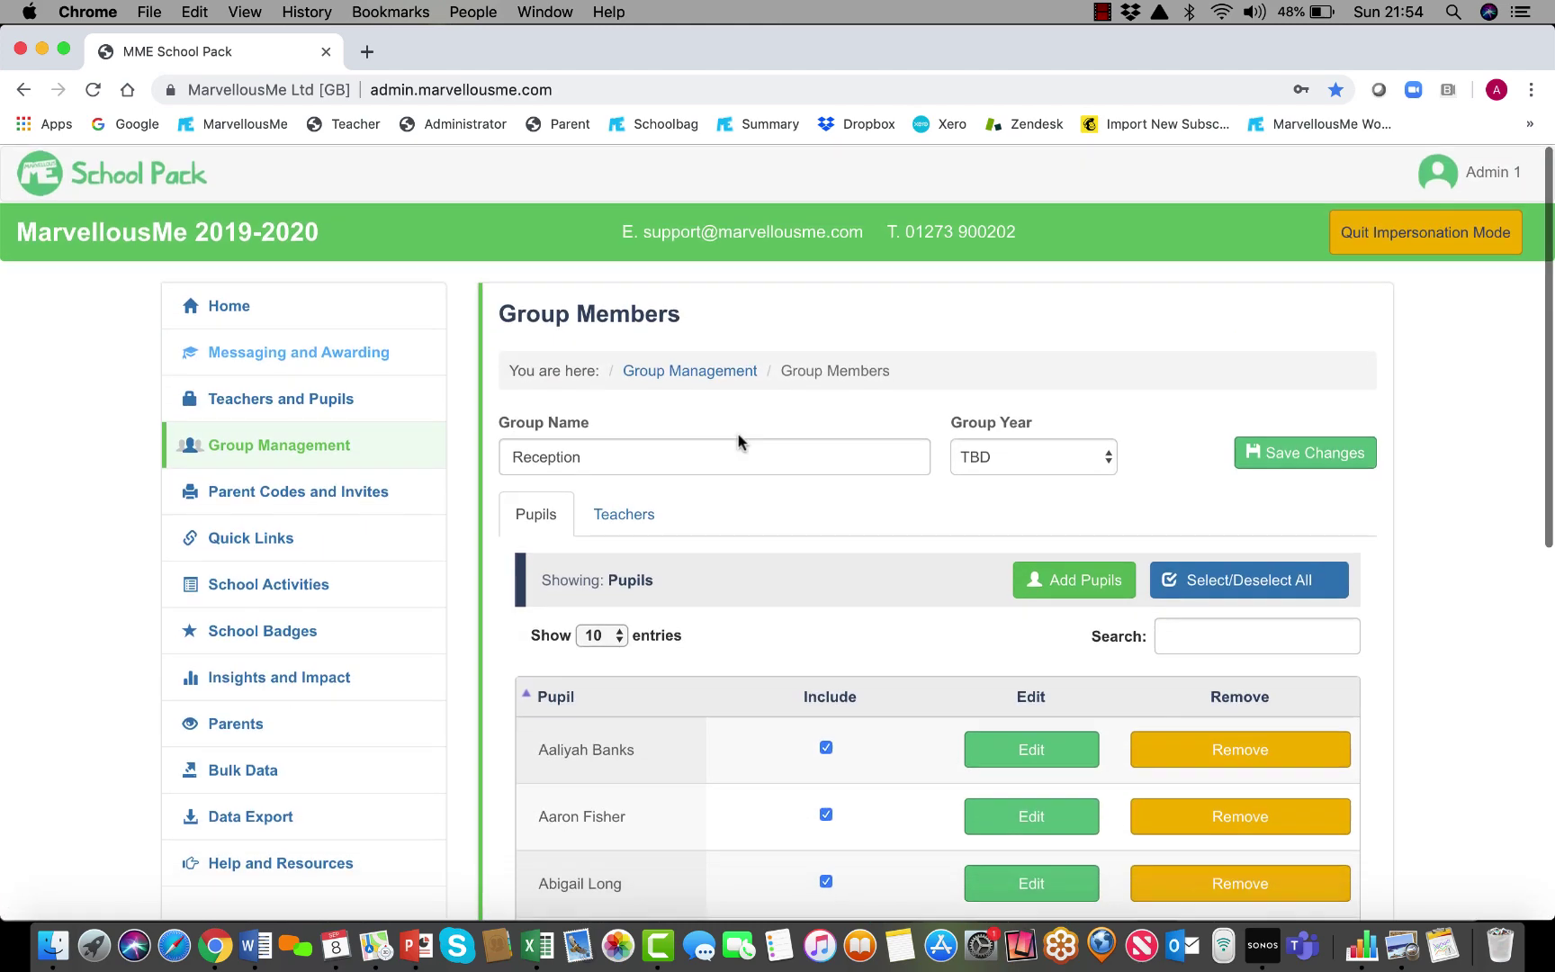
click(720, 371)
scroll(761, 562, down, 6)
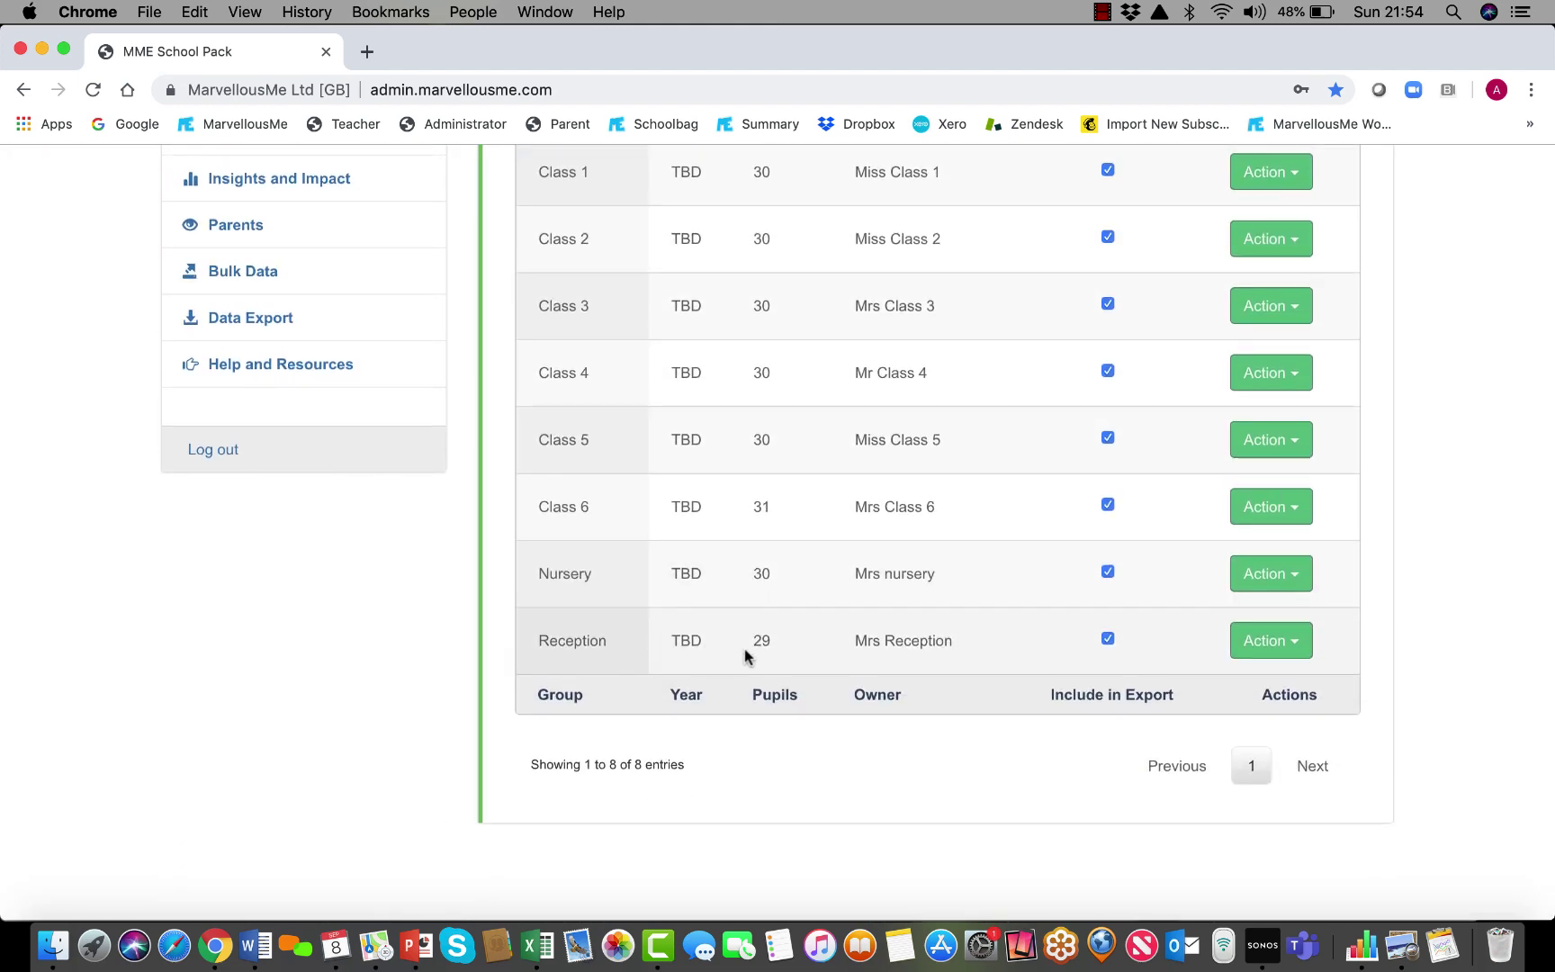
scroll(744, 661, up, 5)
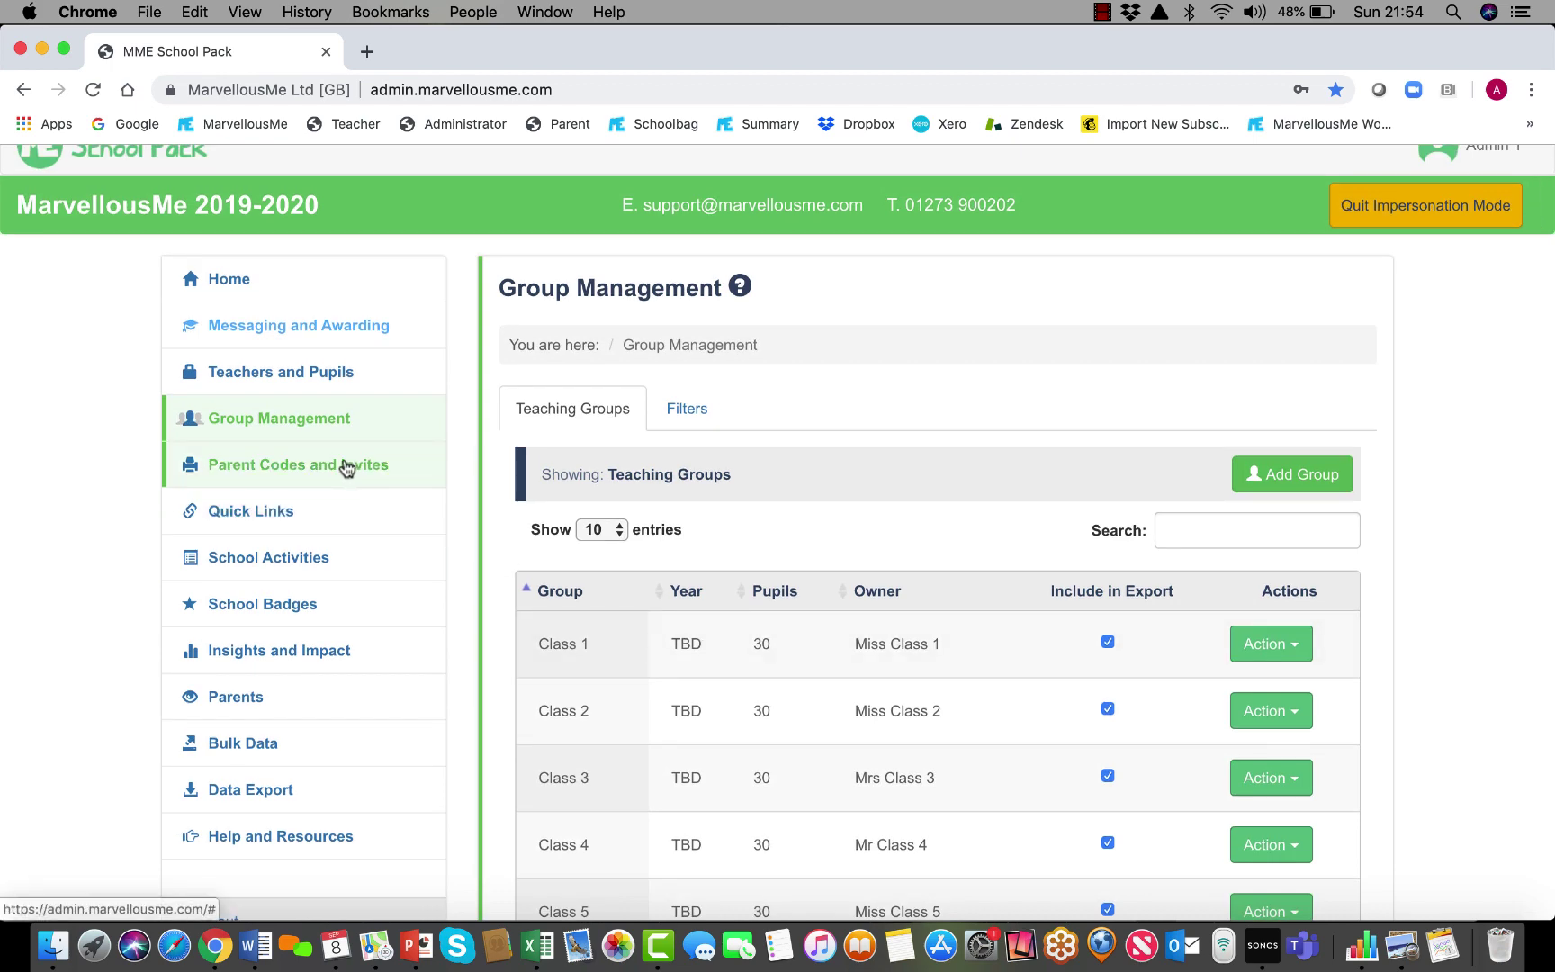
Open Parent Codes and Invites, filter Classes/Groups to Reception, and review the pupils' join codes
click(345, 465)
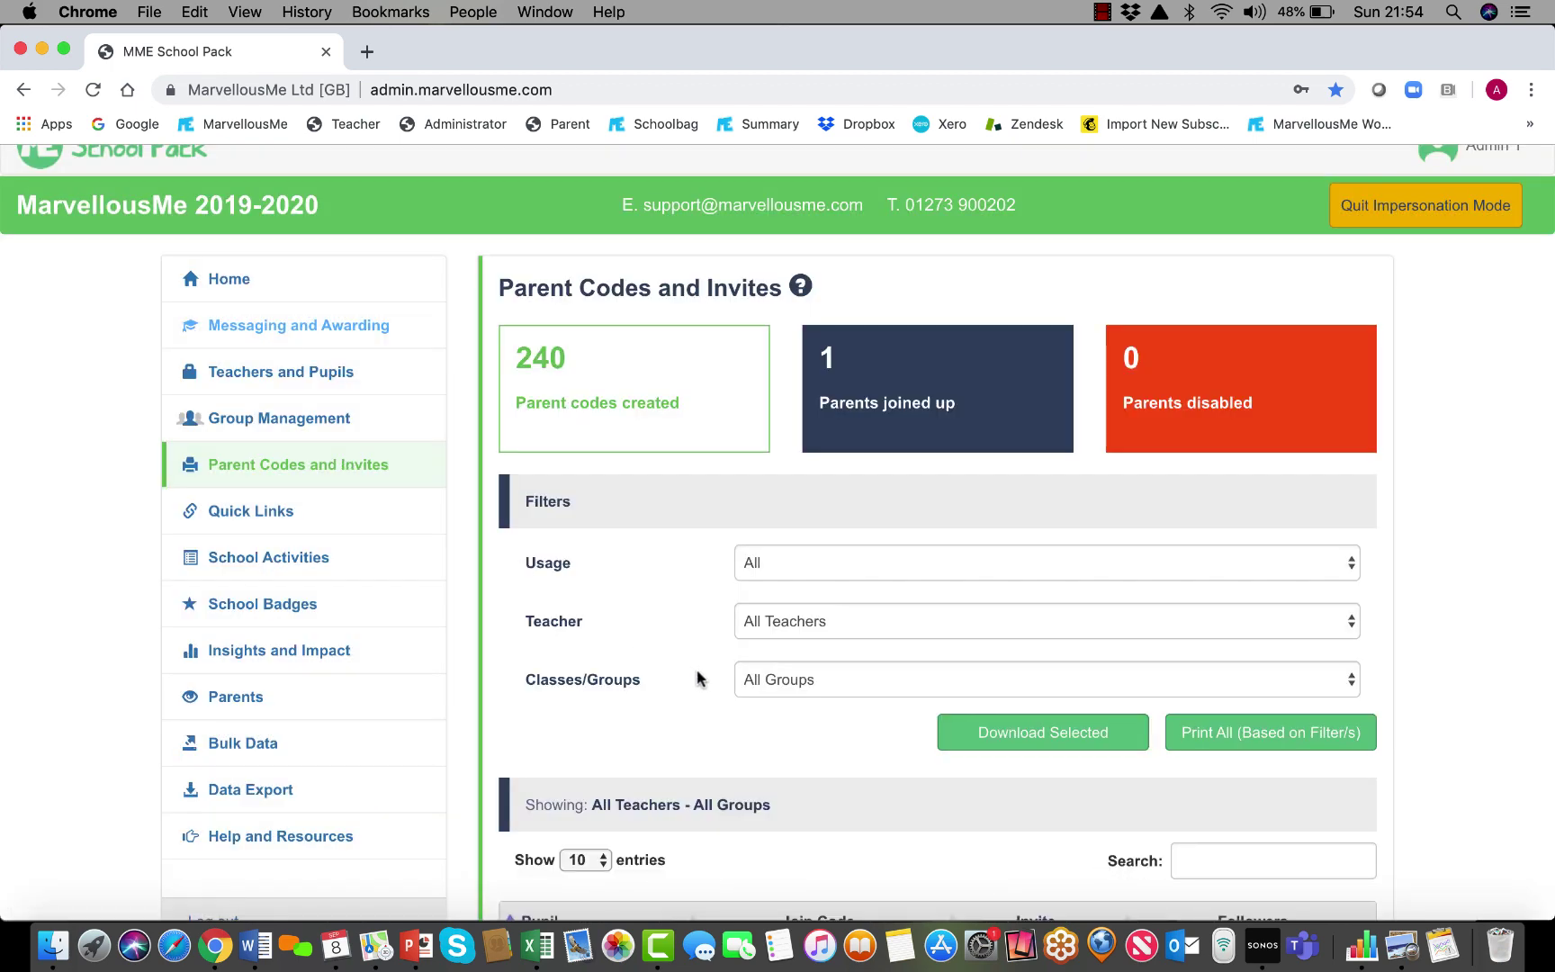
scroll(702, 670, down, 2)
click(774, 589)
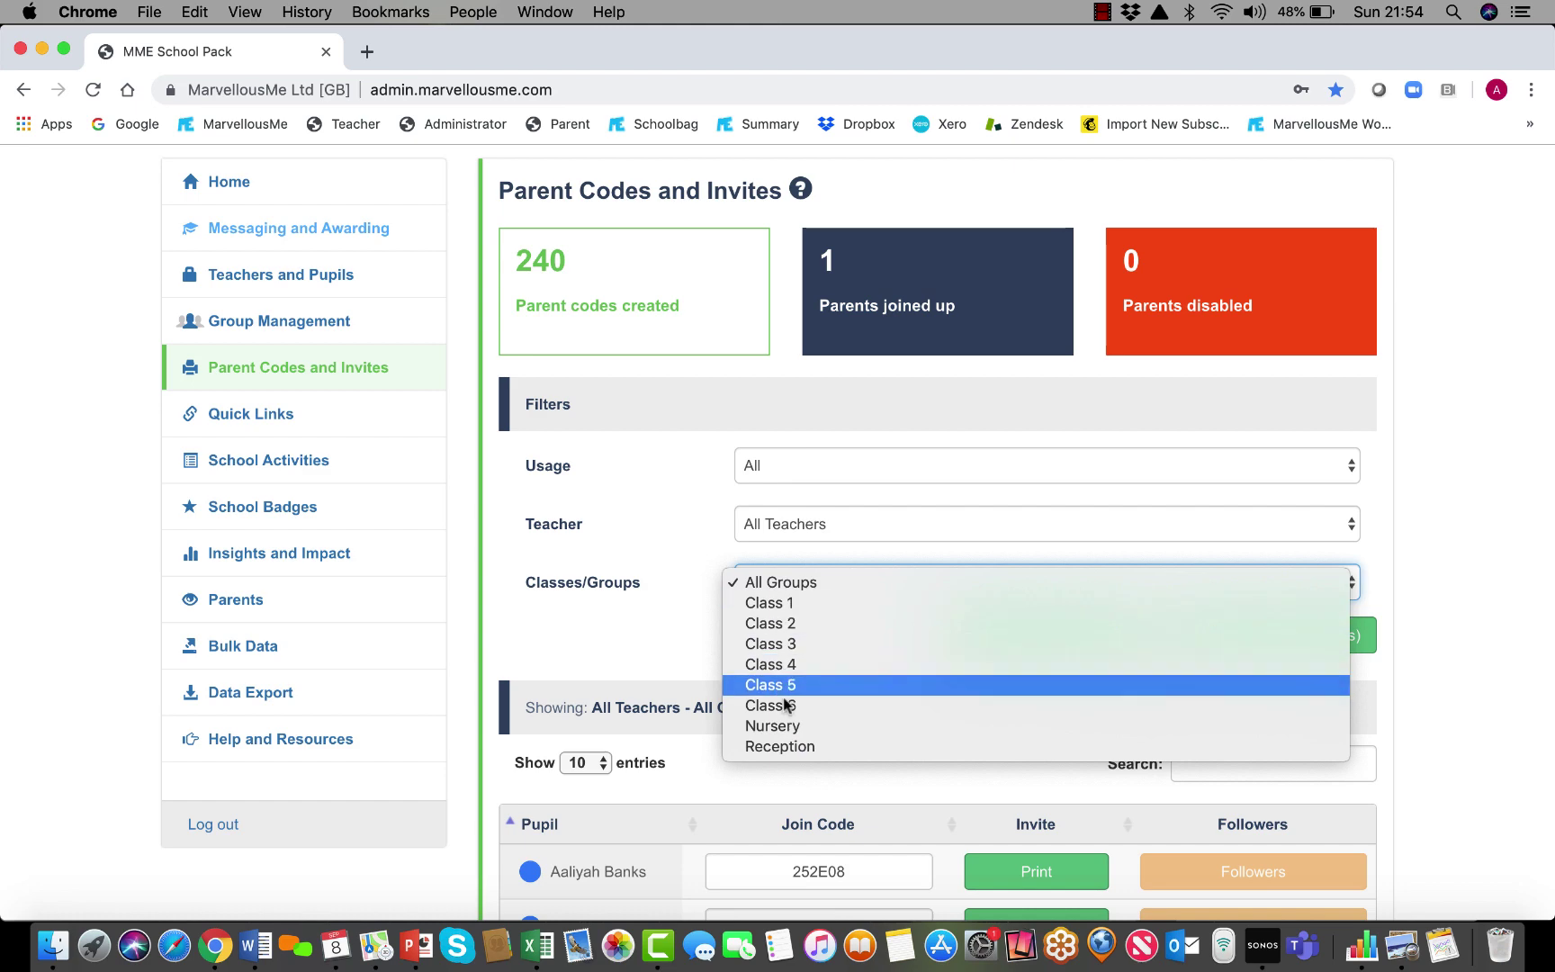
click(781, 746)
scroll(781, 747, down, 5)
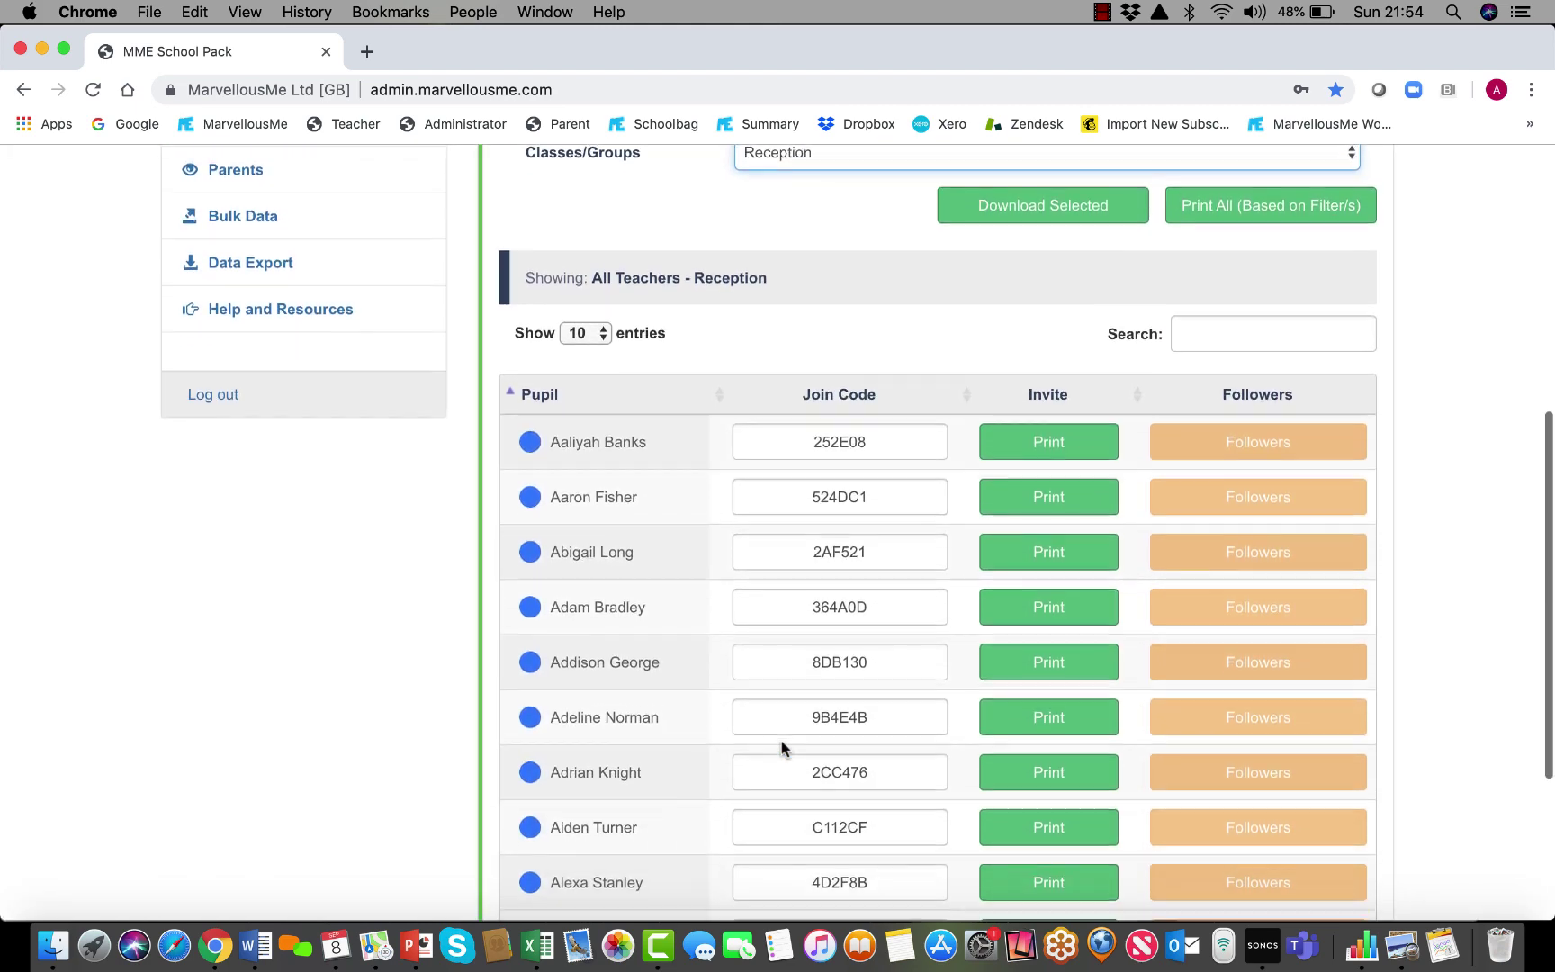
scroll(780, 747, down, 1)
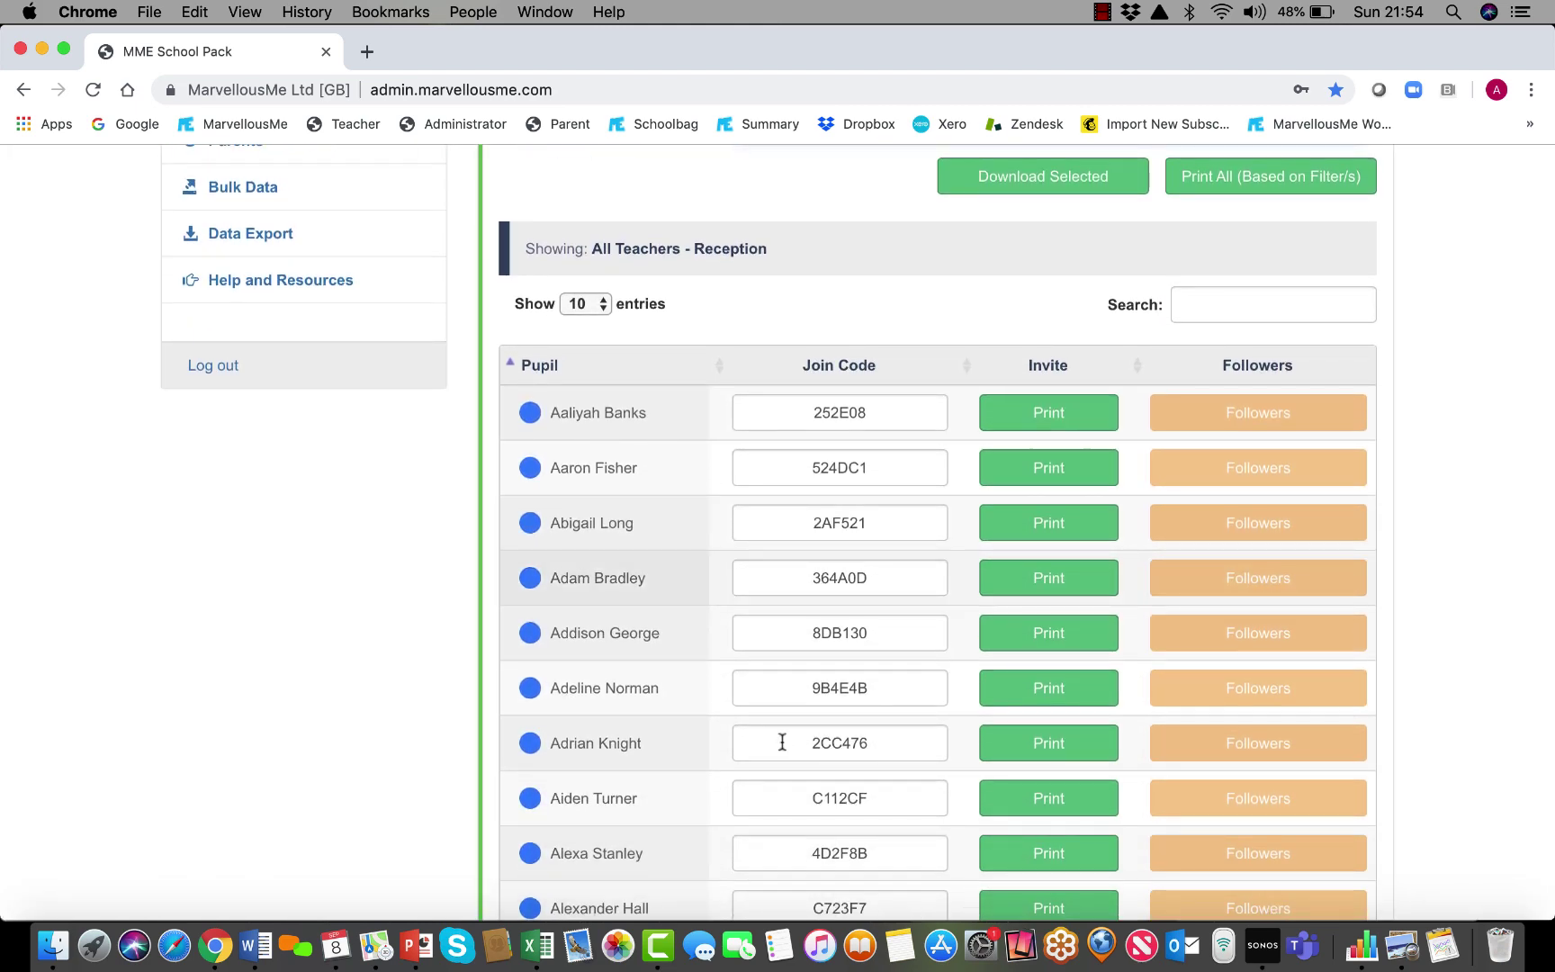
scroll(782, 741, down, 1)
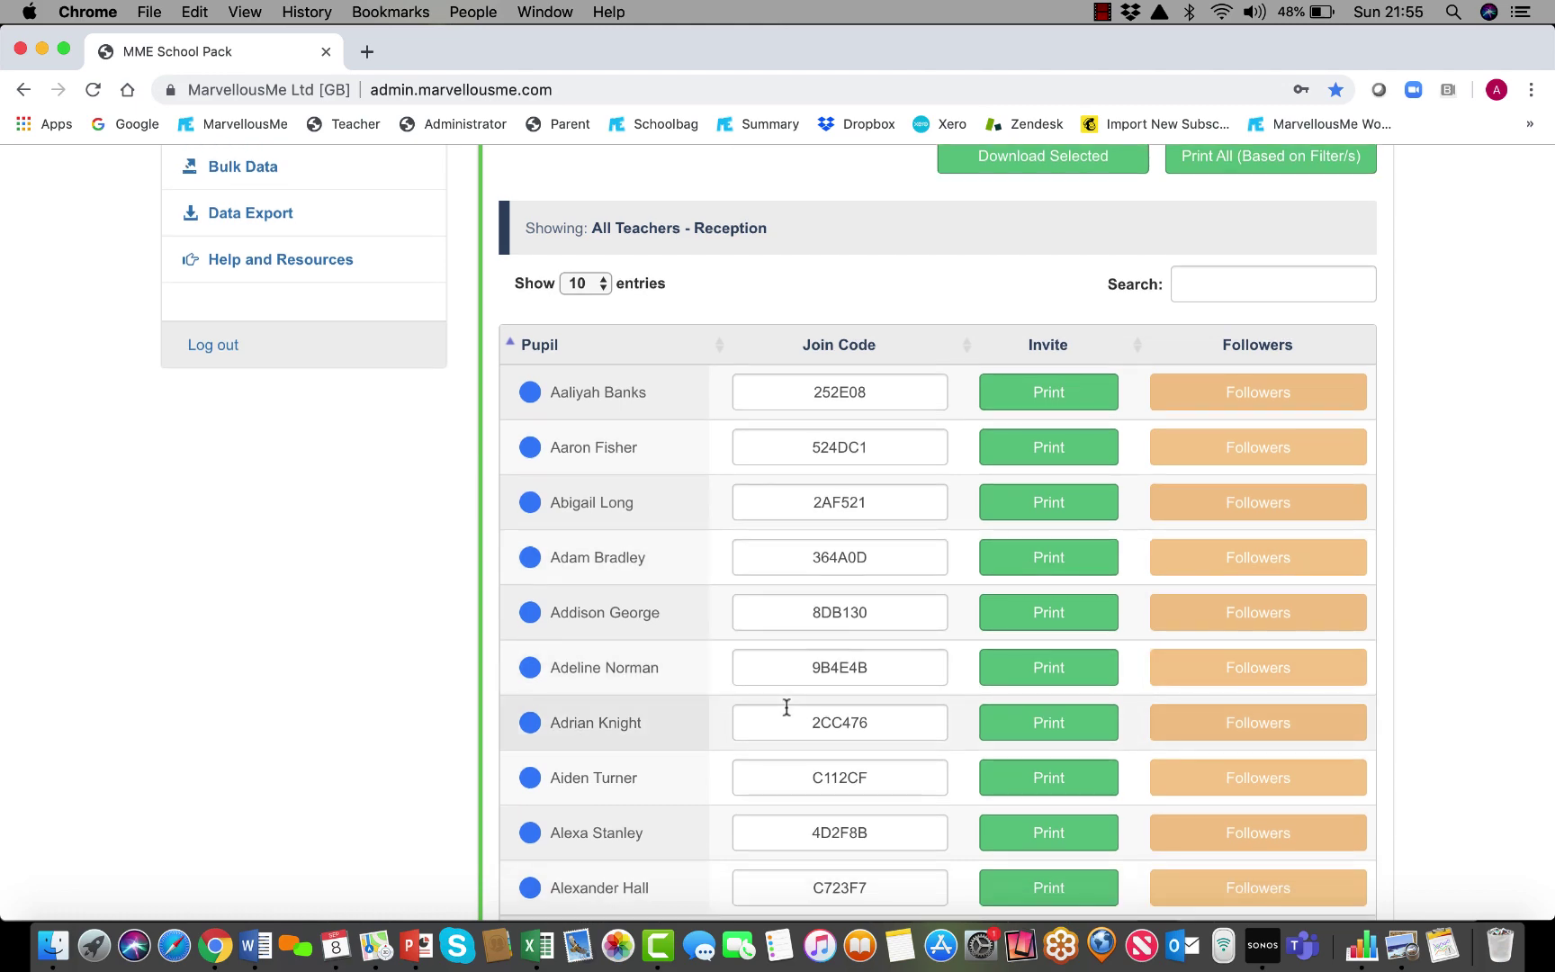
scroll(786, 720, up, 2)
scroll(787, 719, up, 3)
scroll(785, 722, up, 8)
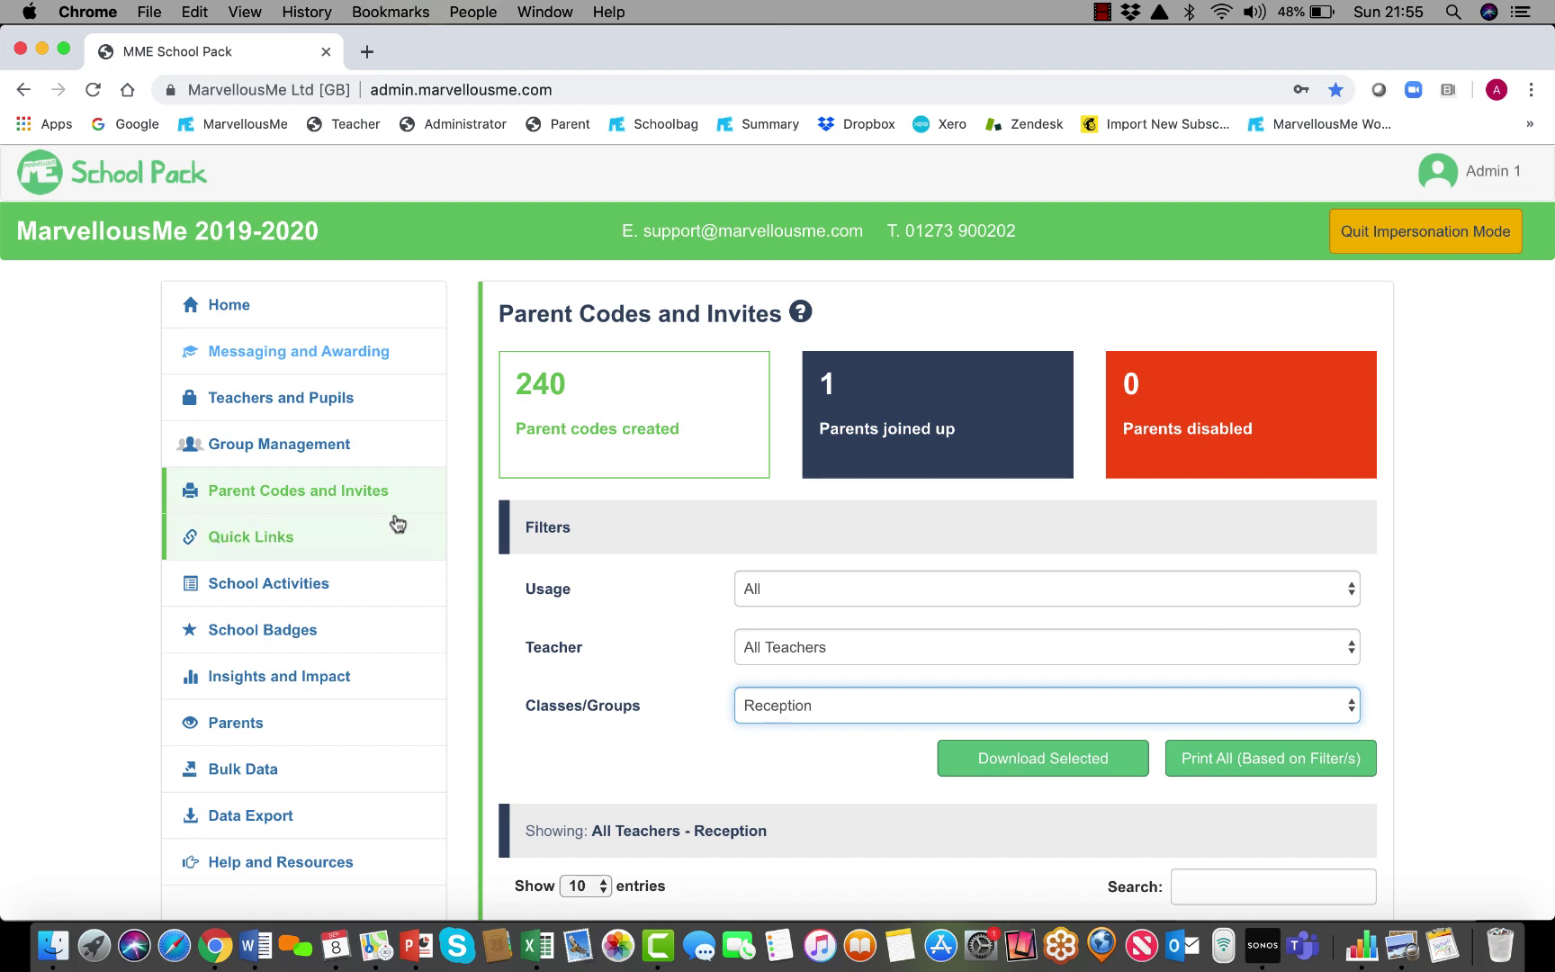
Return to Group Management and examine the list of teaching groups
click(323, 445)
scroll(684, 673, down, 5)
scroll(741, 733, down, 2)
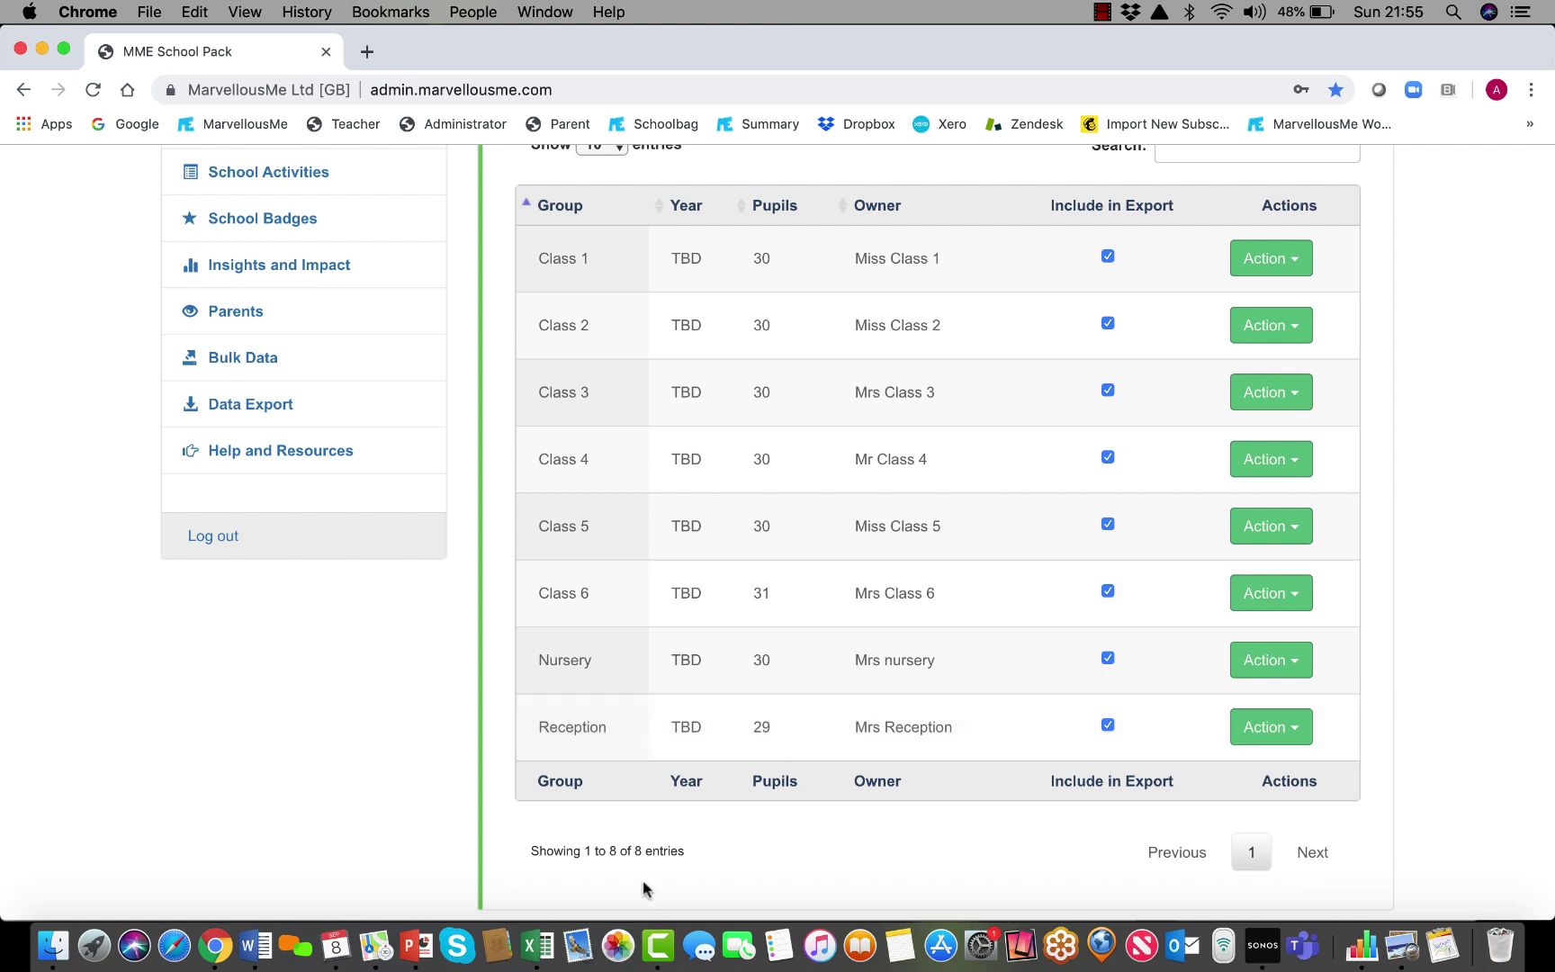
Switch to Excel and view the Instructions sheet of the MarvellousMe Name Configurator workbook
click(537, 944)
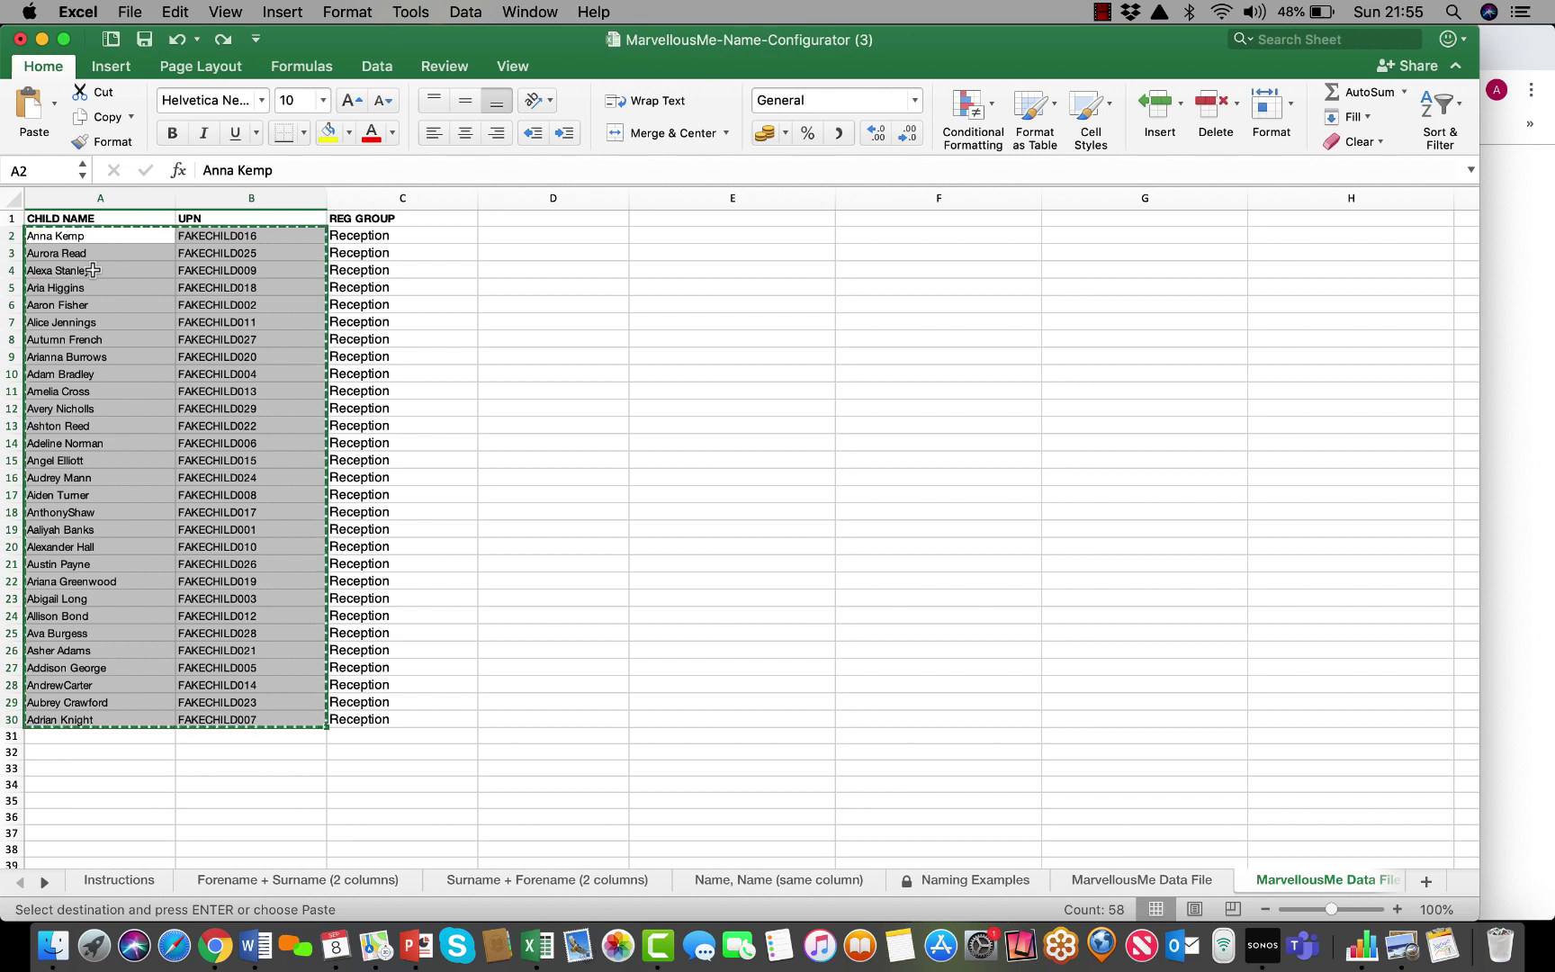
click(118, 881)
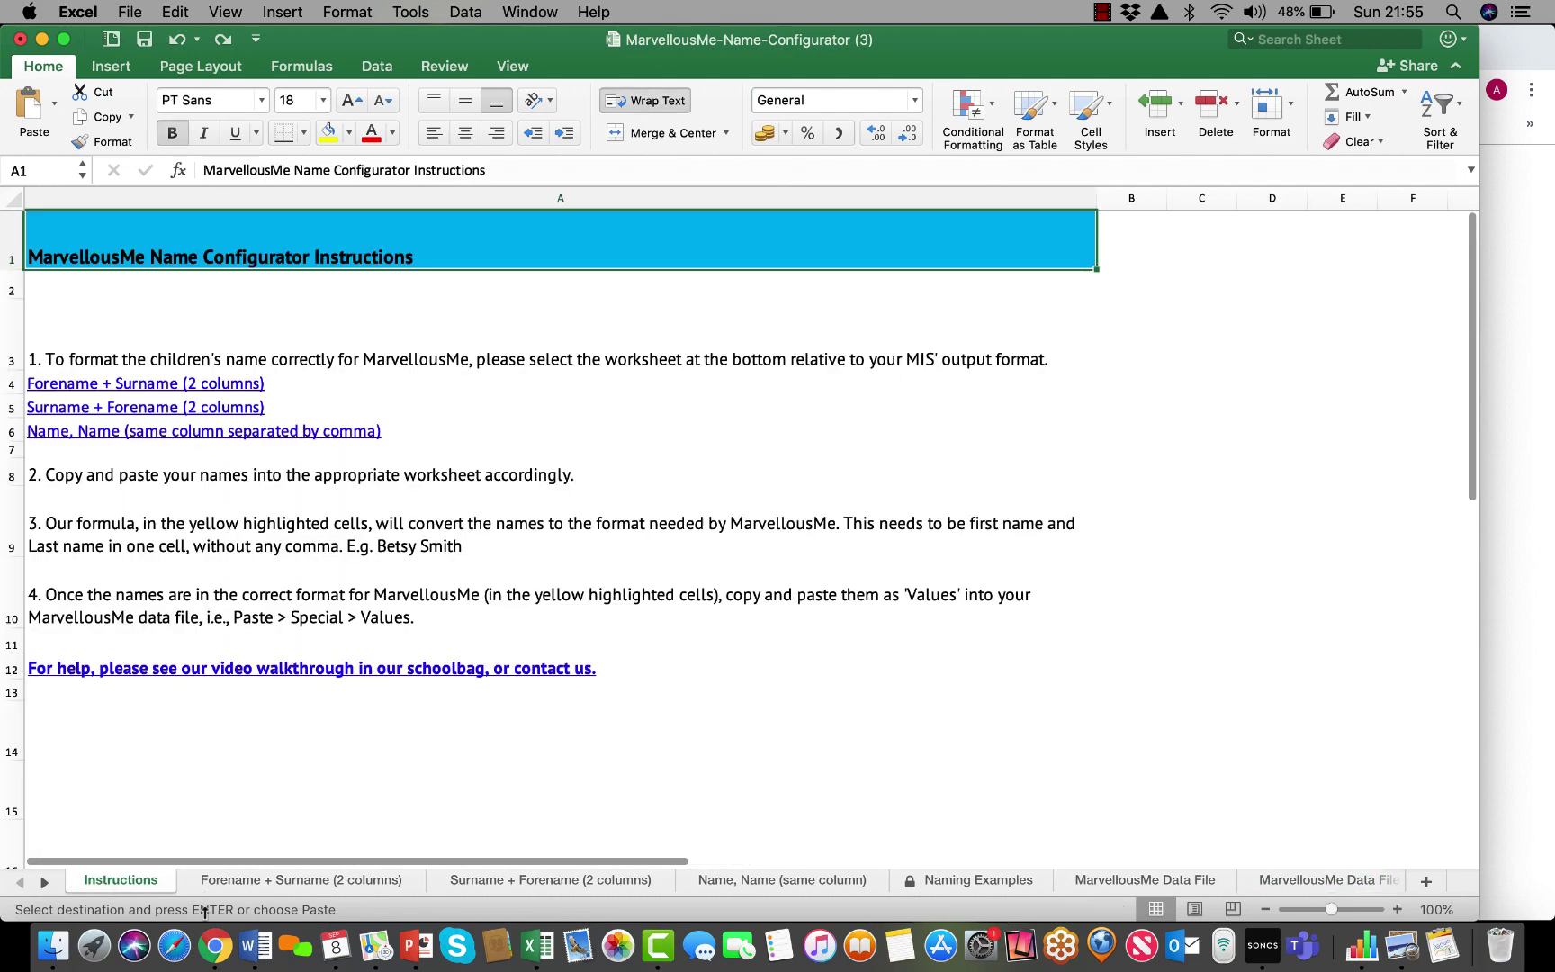
Switch back to Chrome and open the Schoolbag page of the MarvellousMe website
click(212, 946)
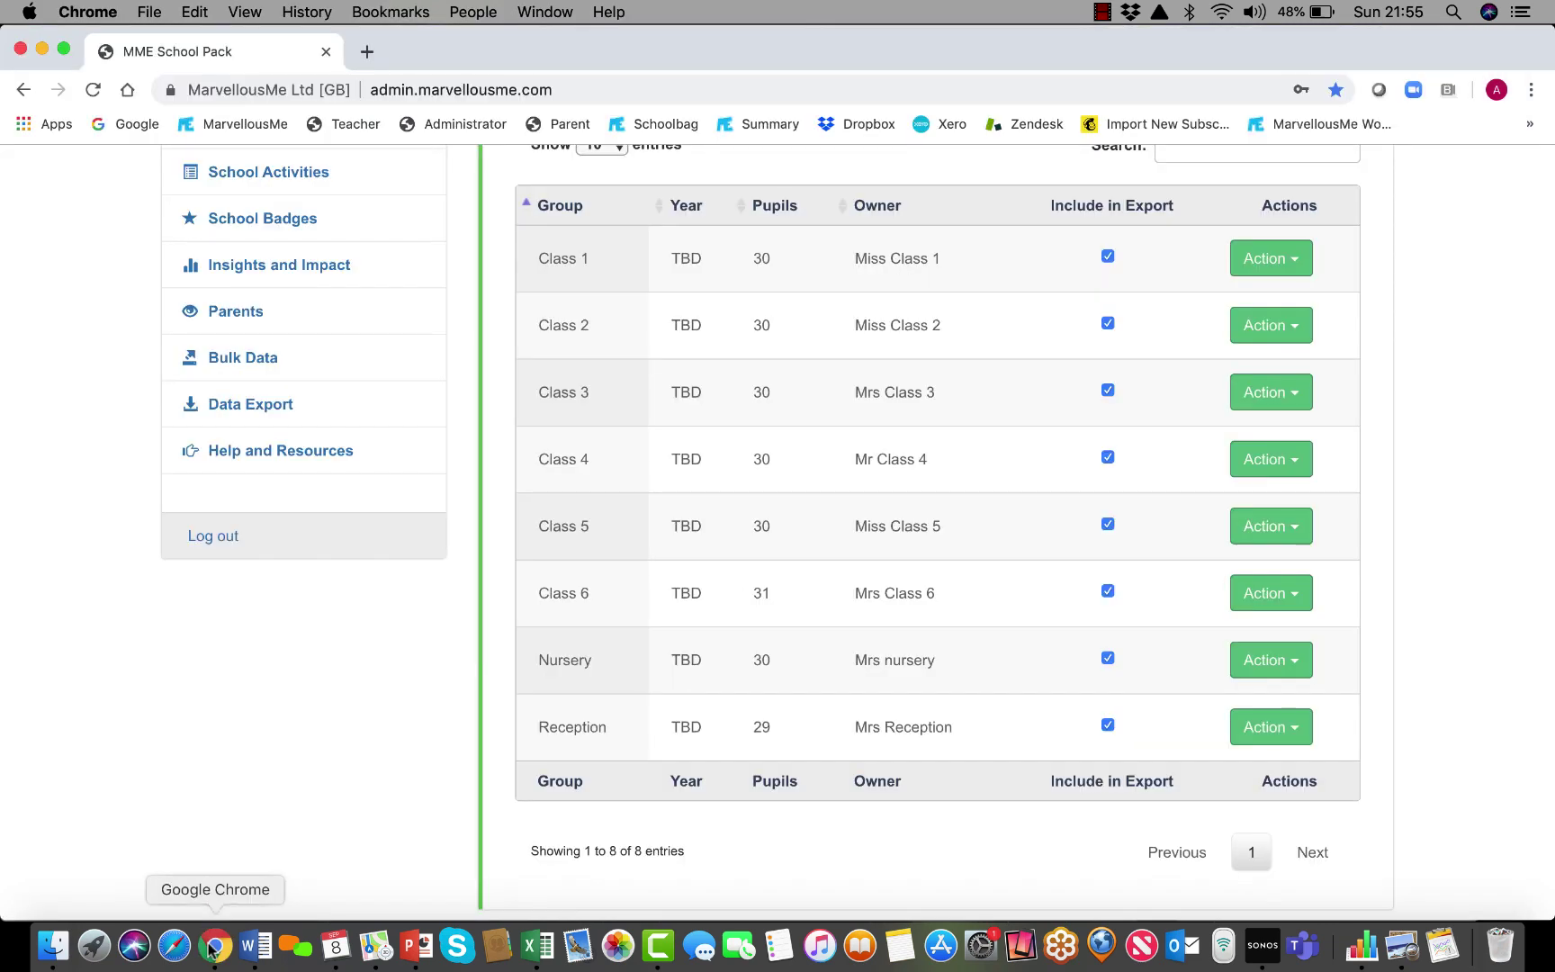
scroll(243, 829, up, 5)
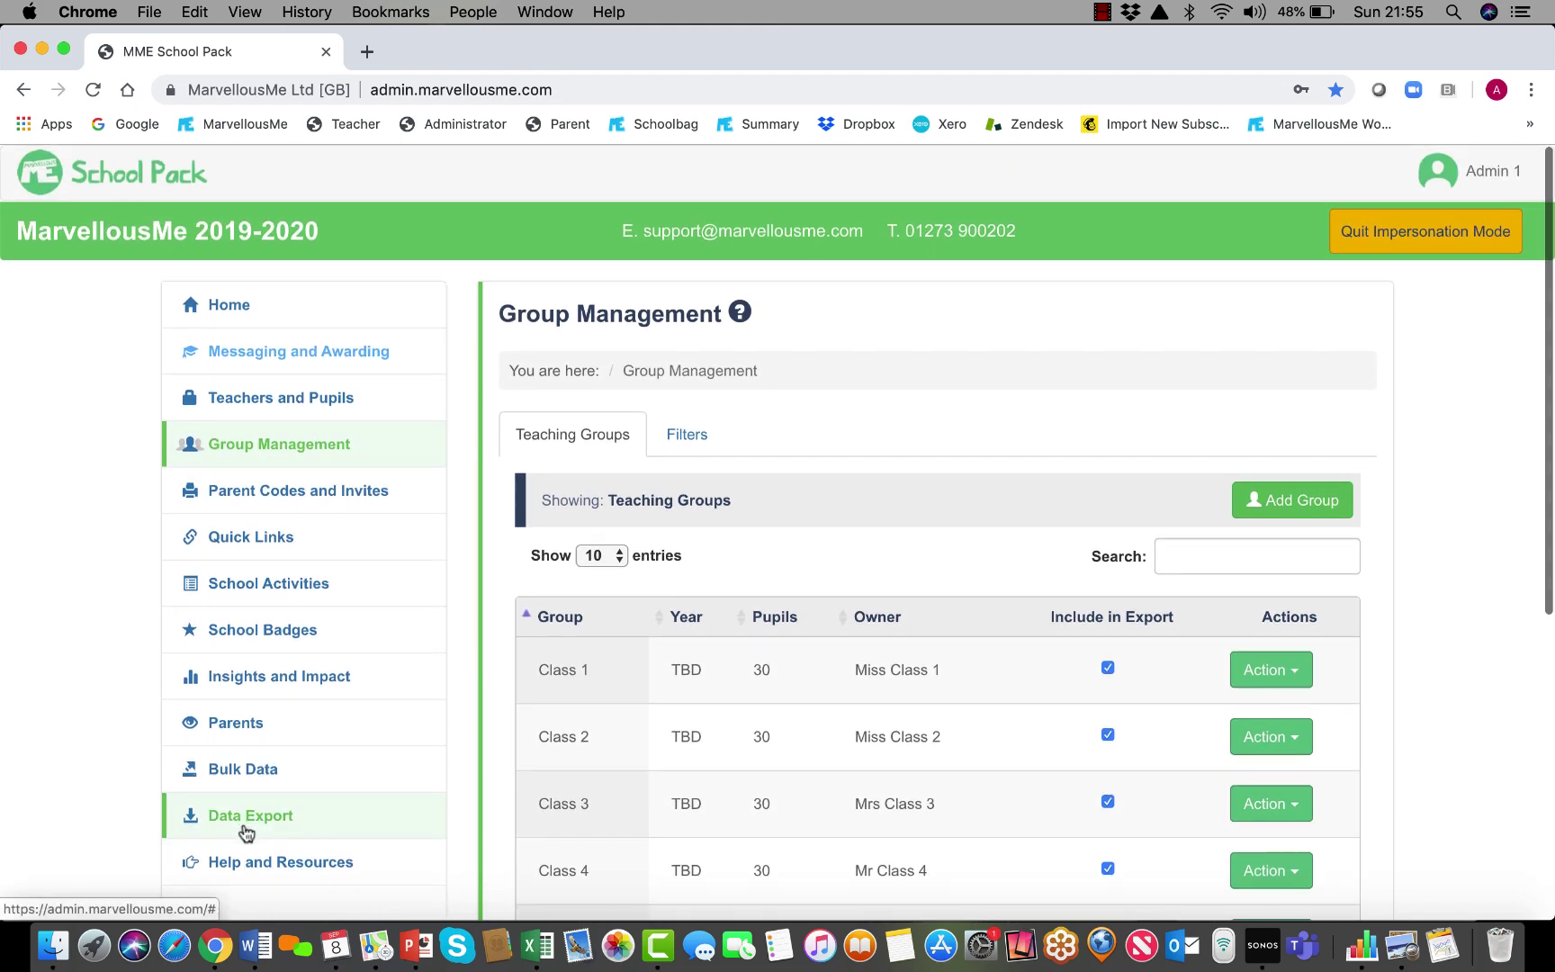
scroll(245, 832, down, 3)
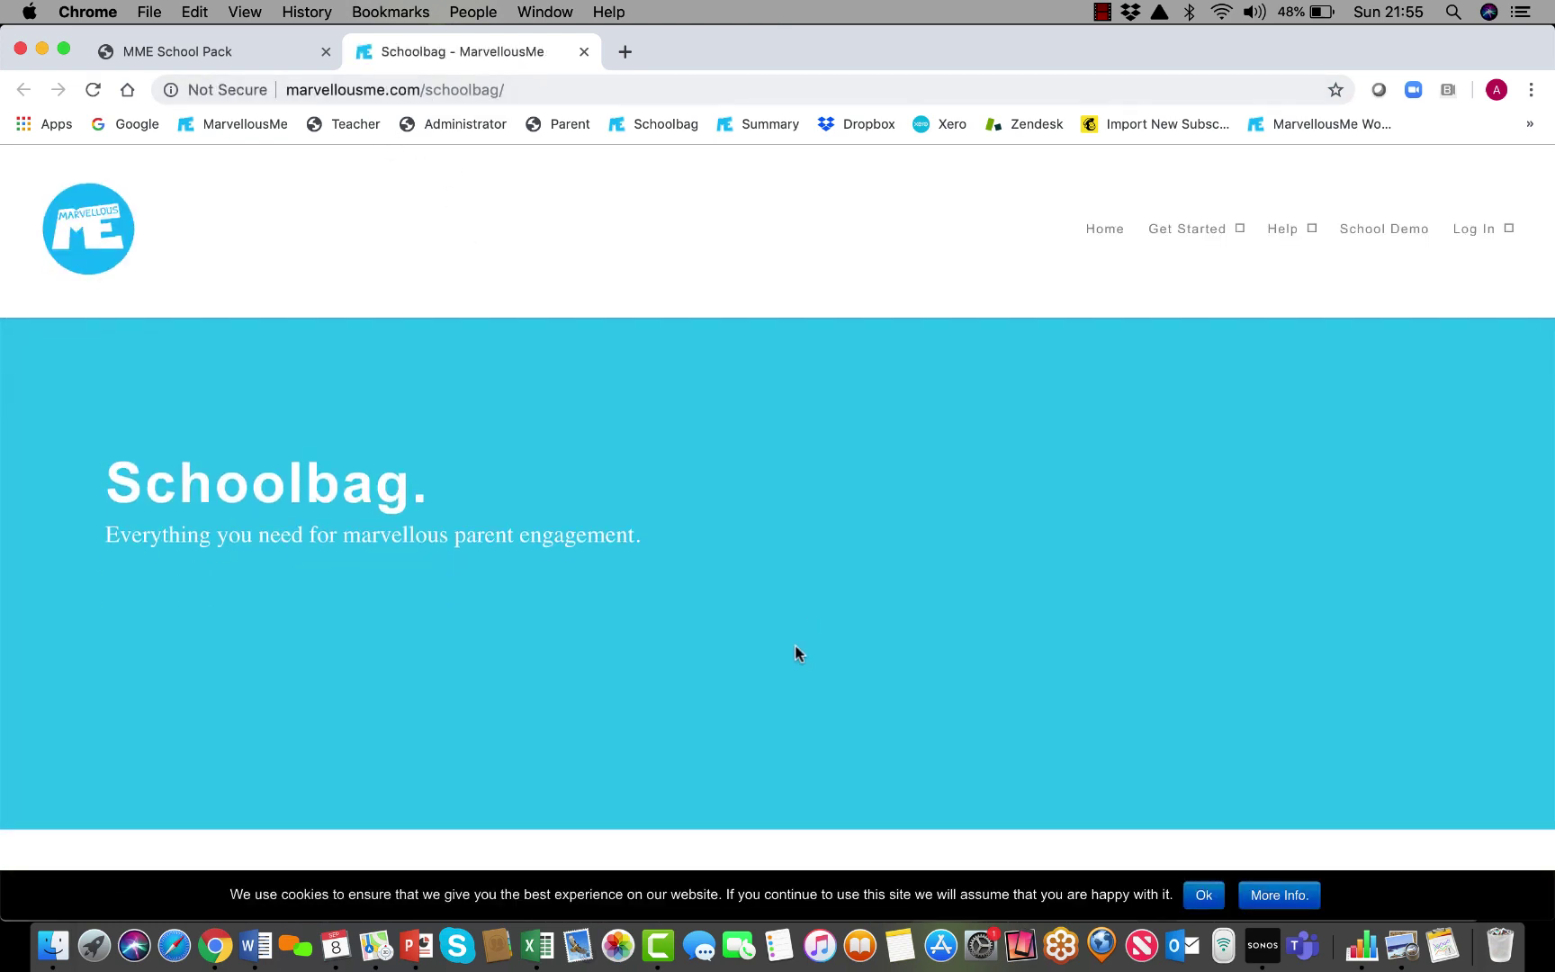
Find the Name Configurator among the Schoolbag page's Admin resources and open its Excel workbook
scroll(794, 653, down, 5)
scroll(795, 653, down, 7)
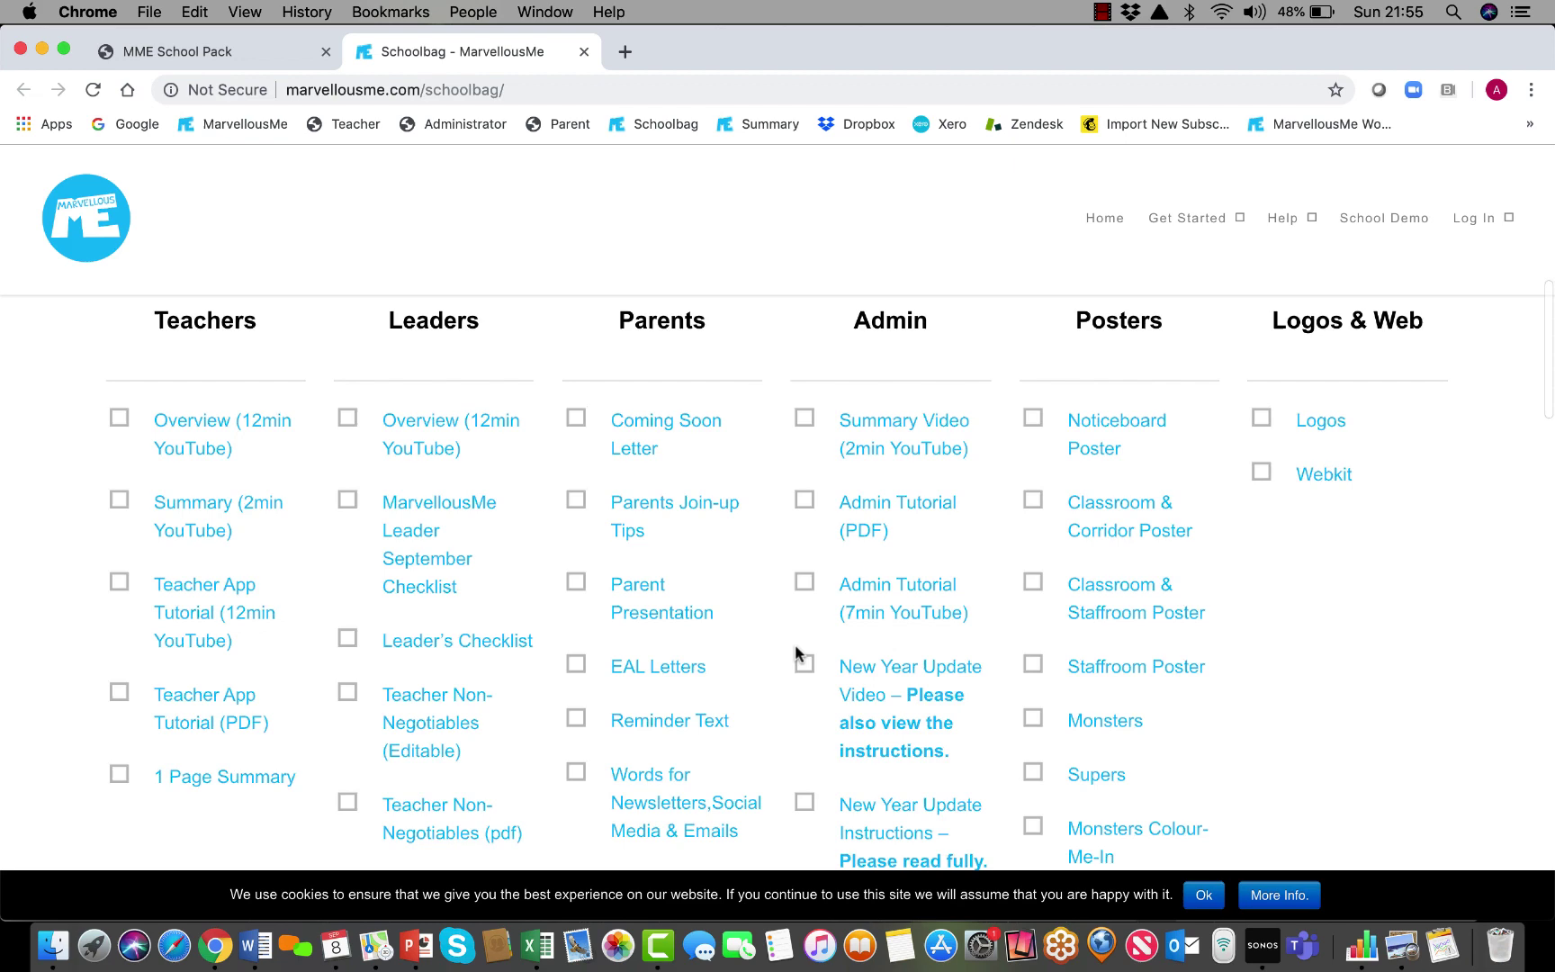
scroll(795, 653, down, 4)
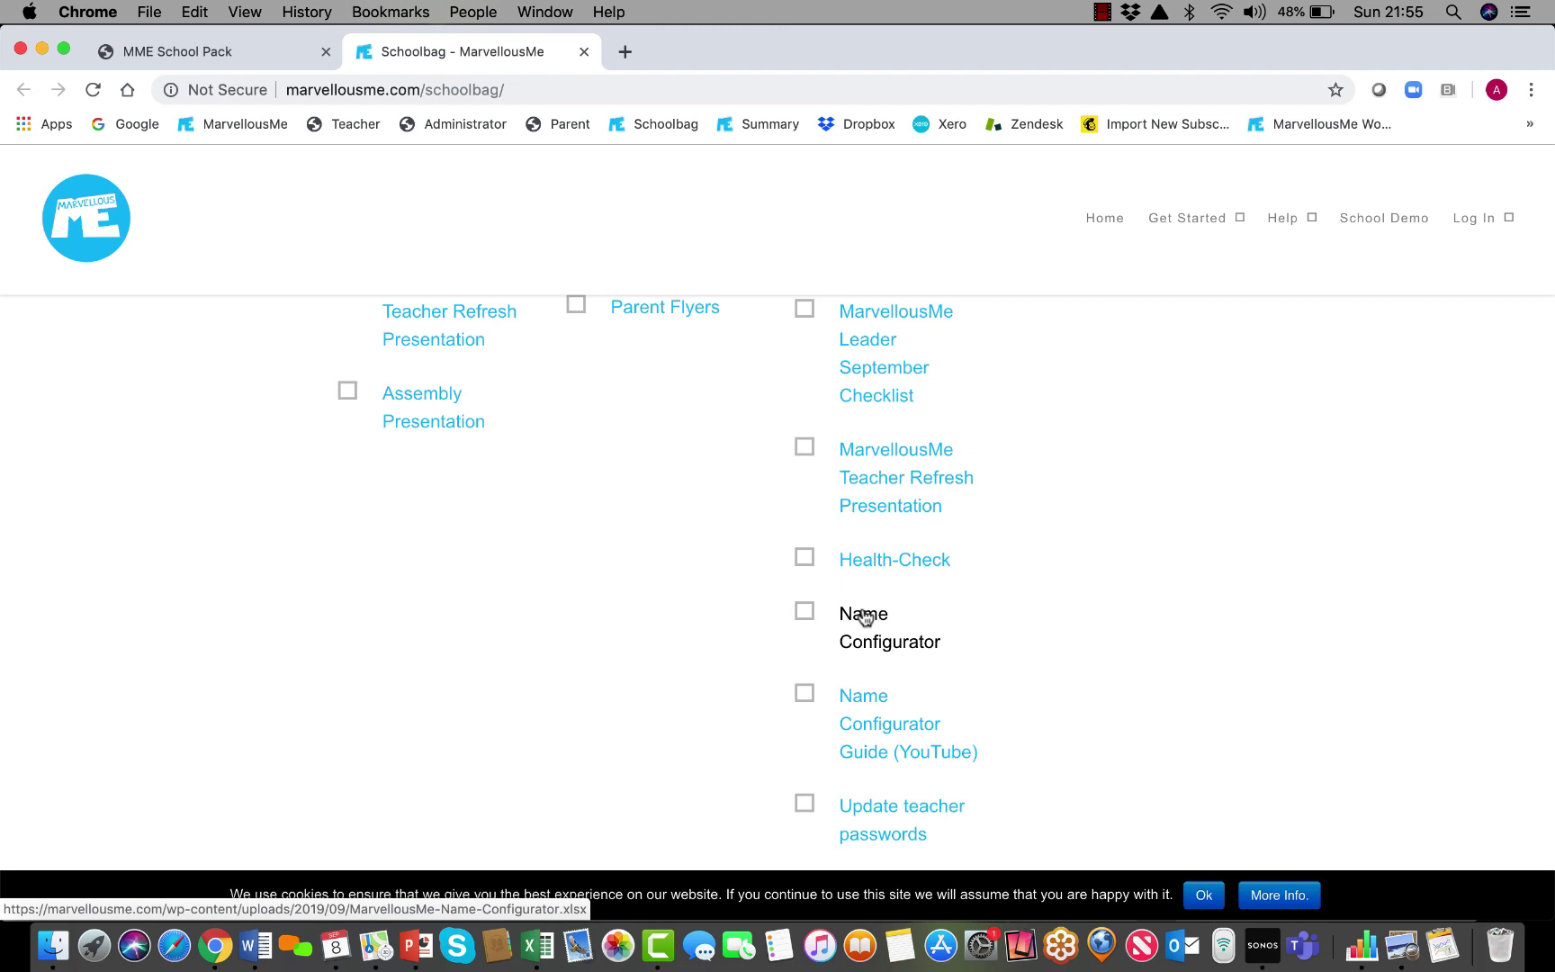
click(864, 616)
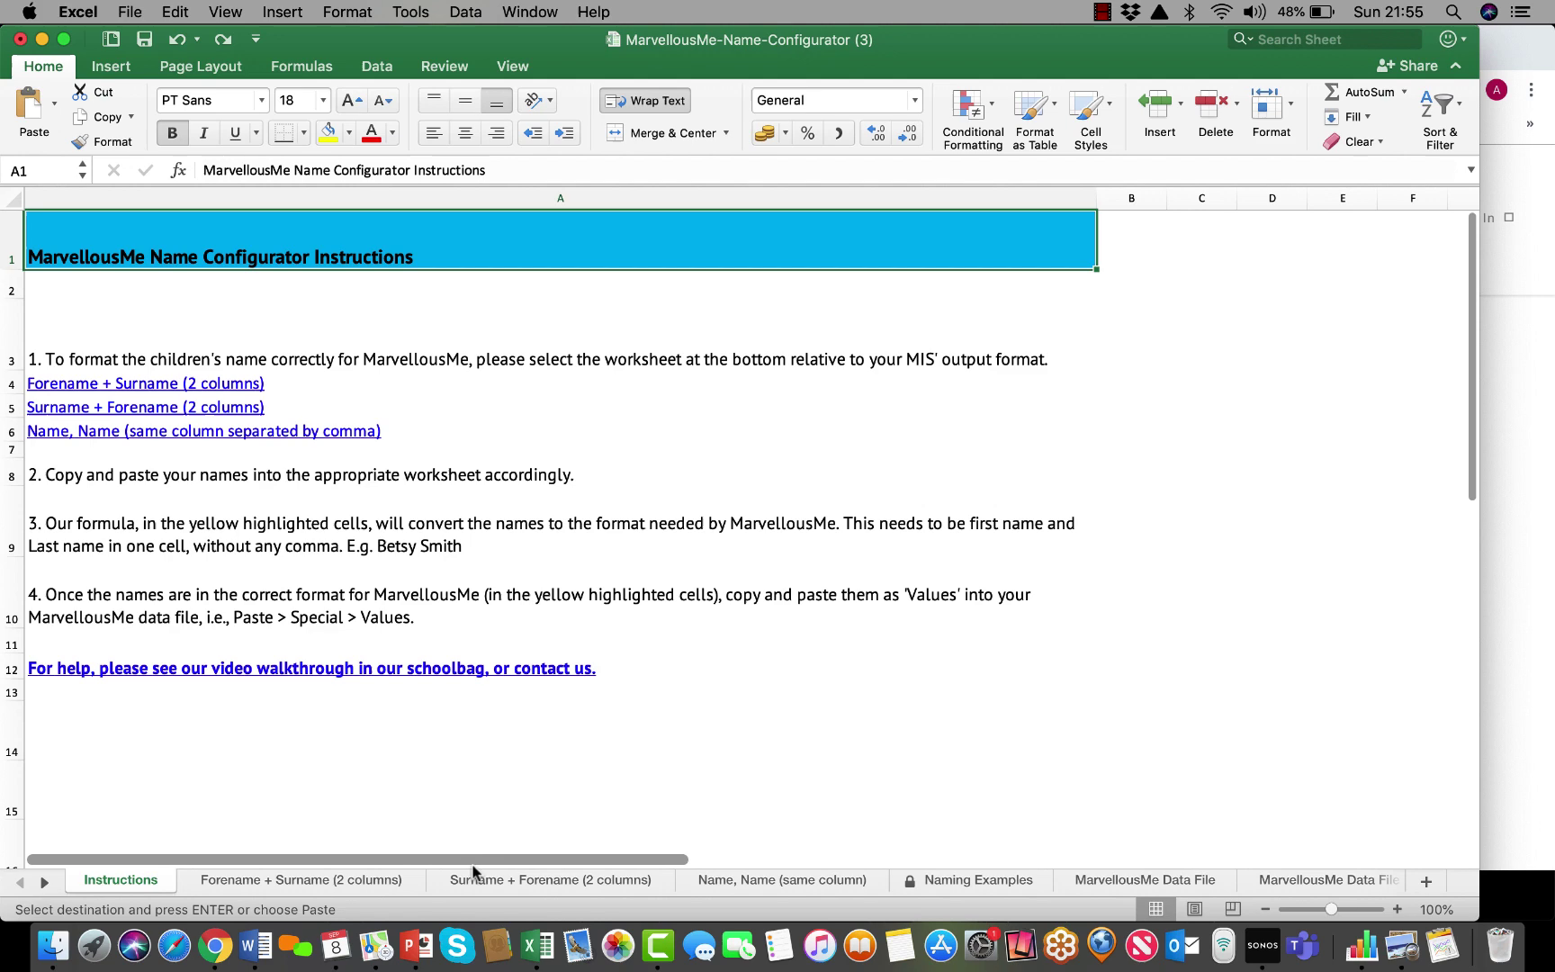
Copy the example names in the "Forename, Surname" format, cells I3:I23, from the Naming Examples sheet
click(949, 884)
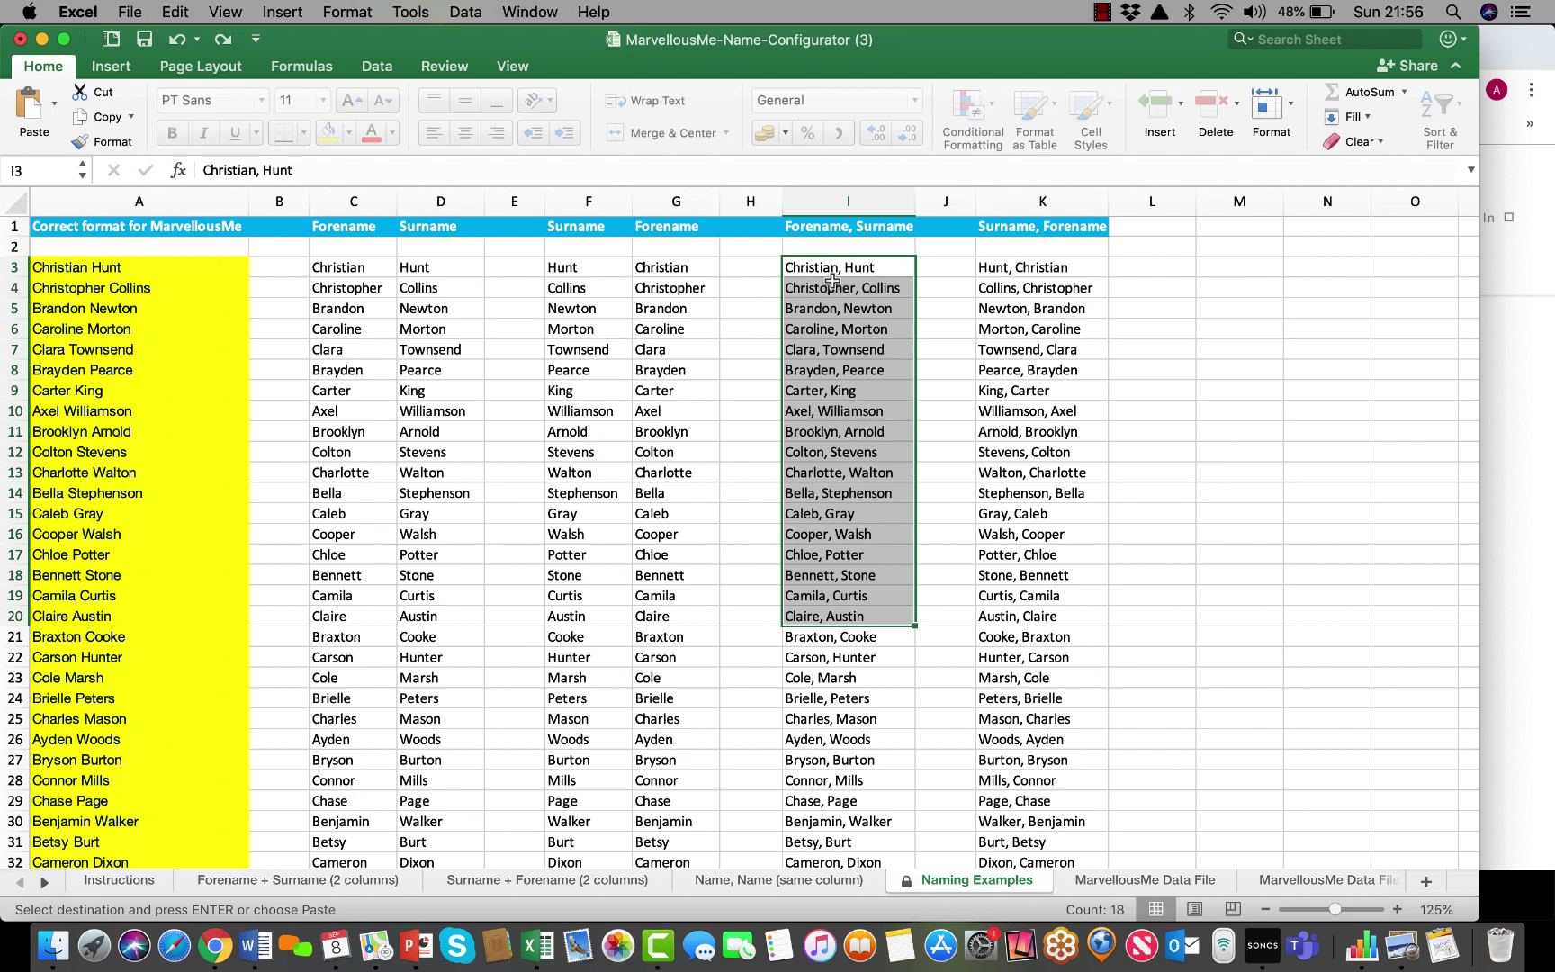
drag(829, 264, 810, 675)
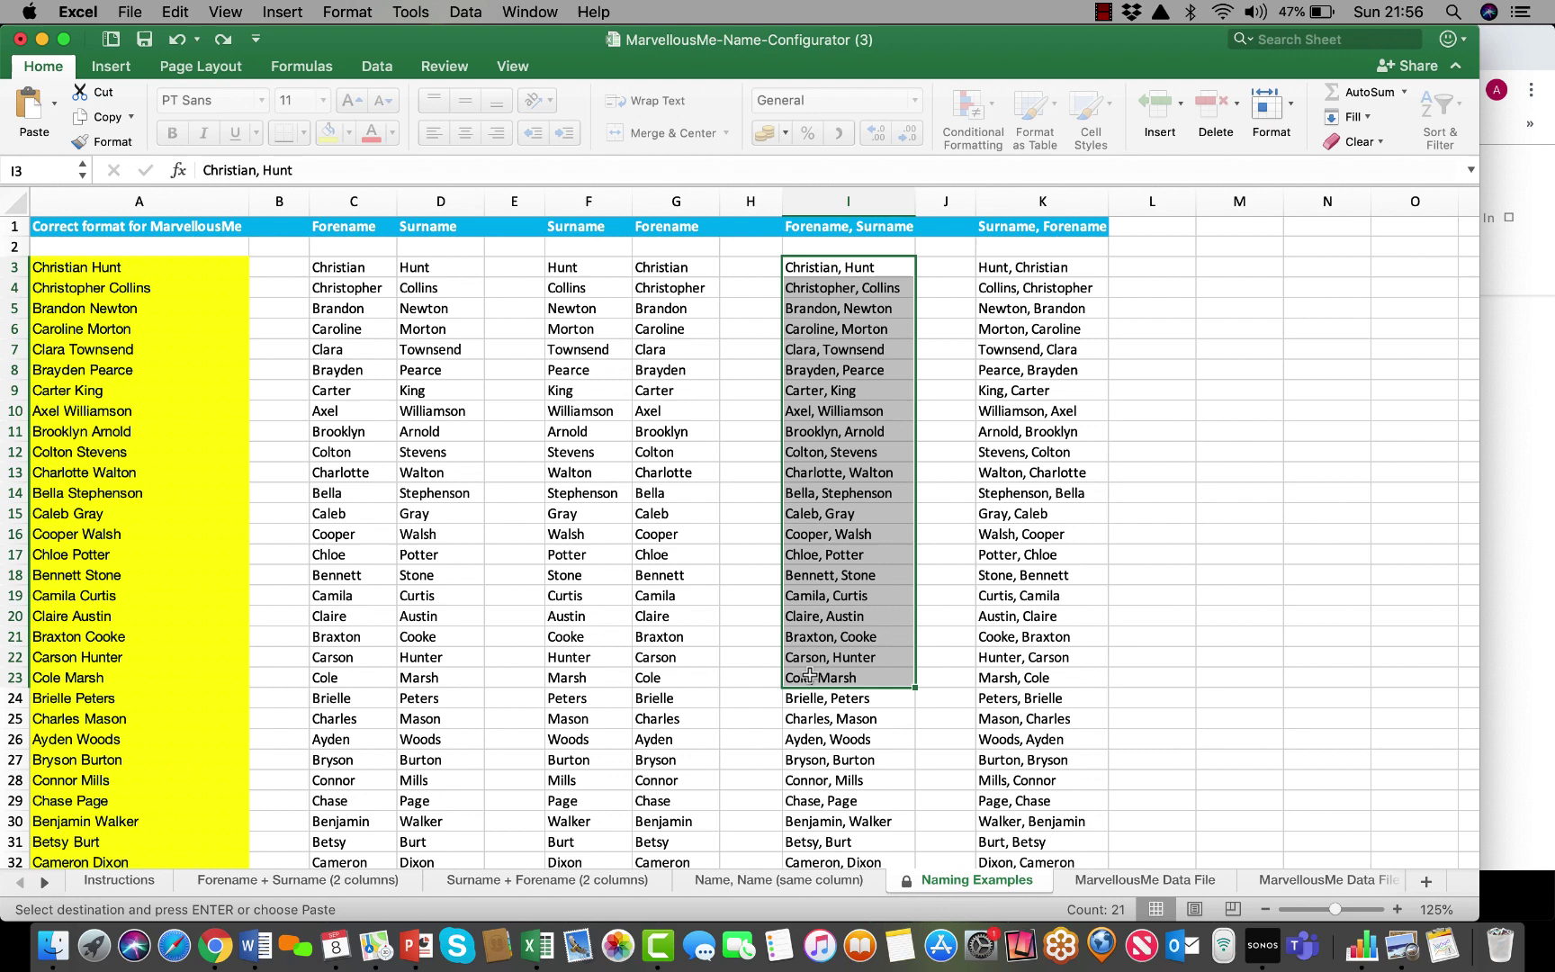
key(super+c)
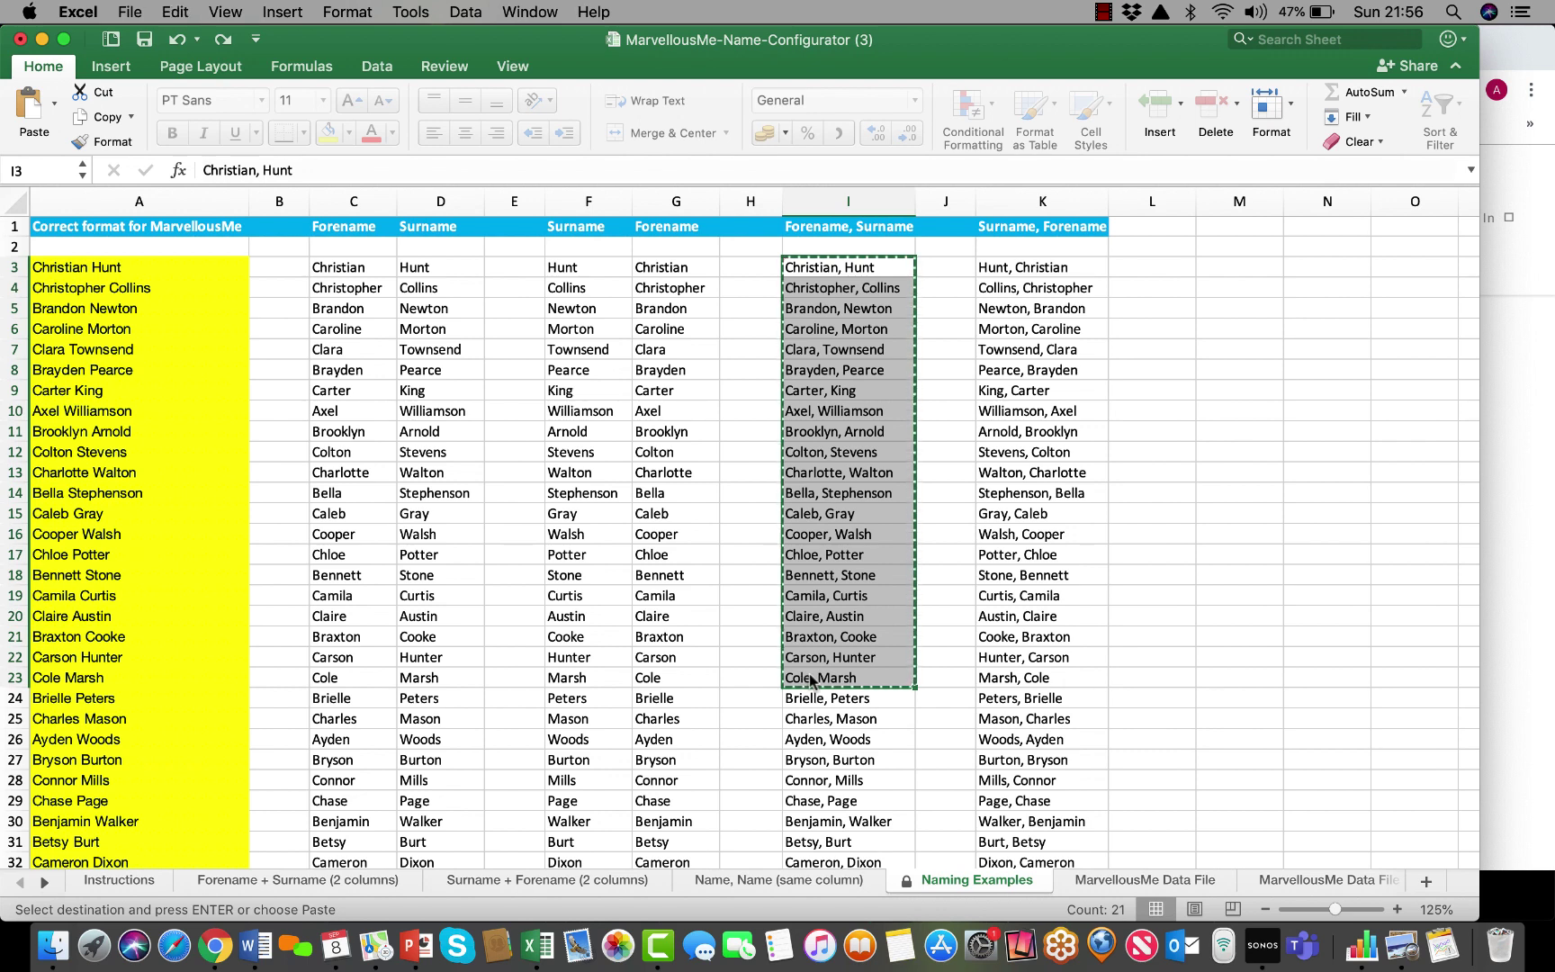
Paste the names from A3 down on the "Name, Name (same column)" sheet and select the converted names in D3:D23
click(762, 879)
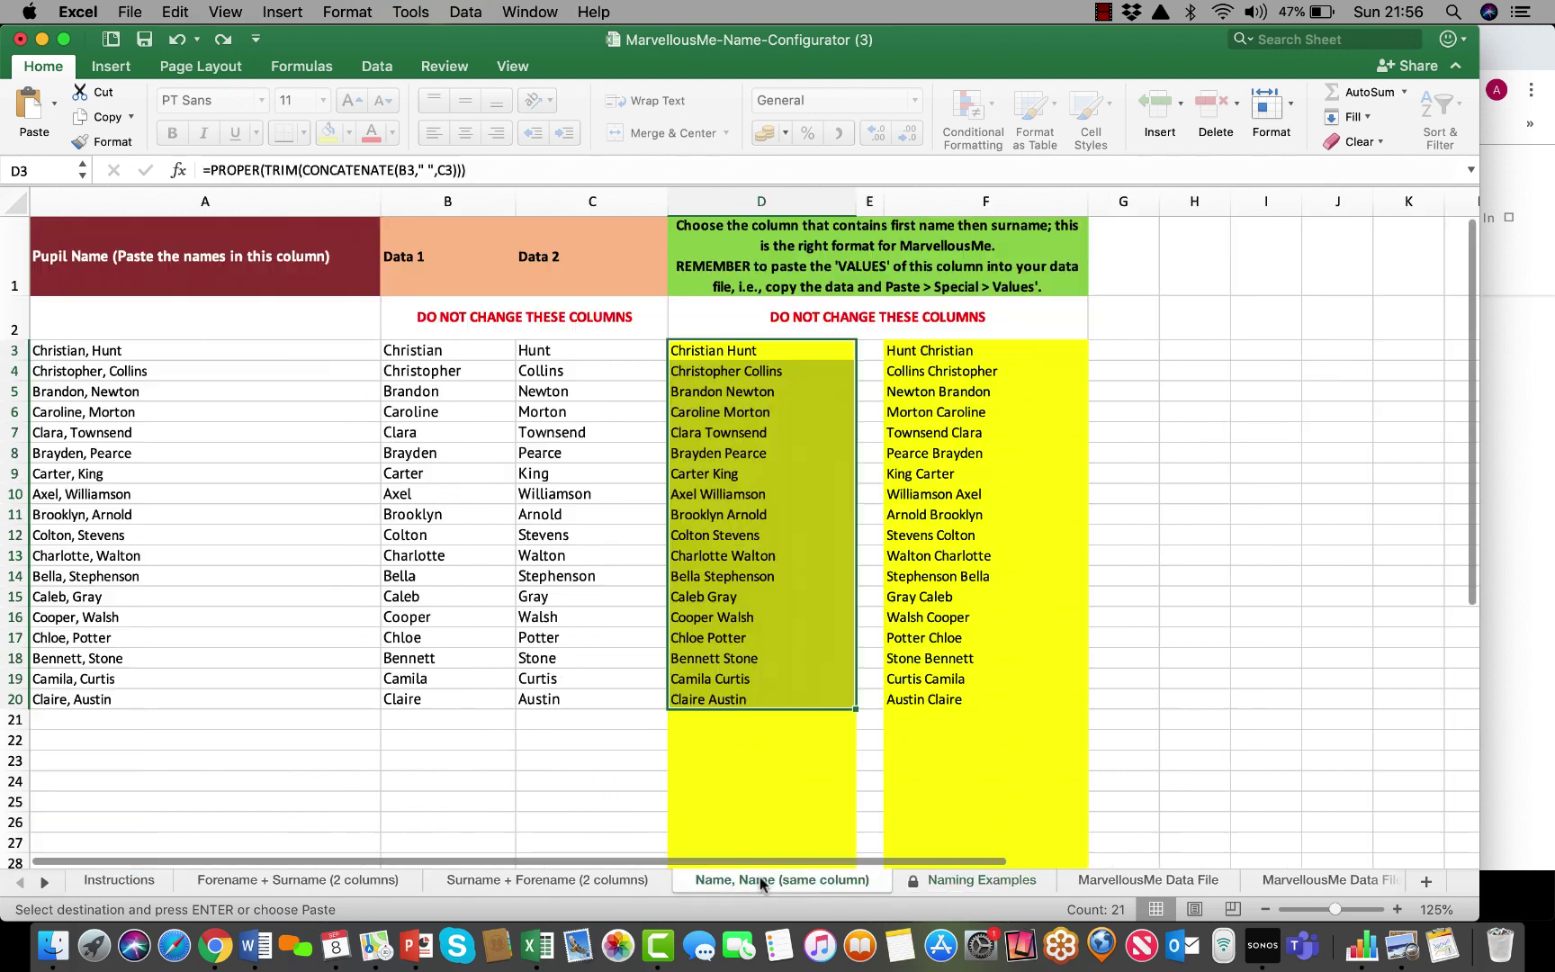
click(180, 350)
key(super+v)
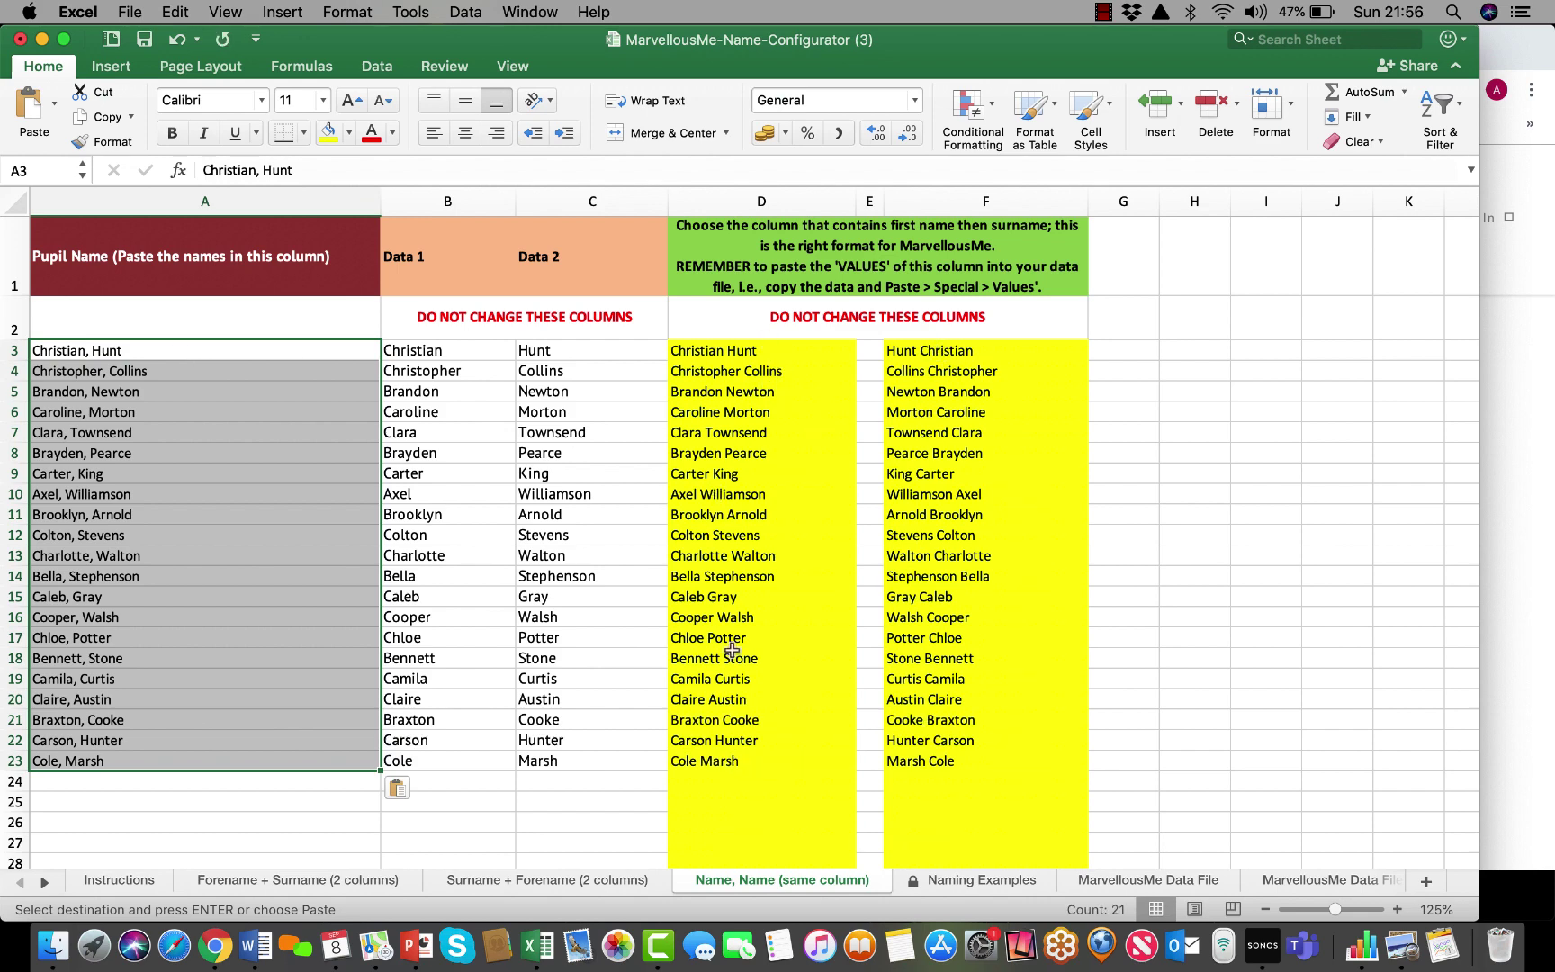
drag(718, 353, 721, 758)
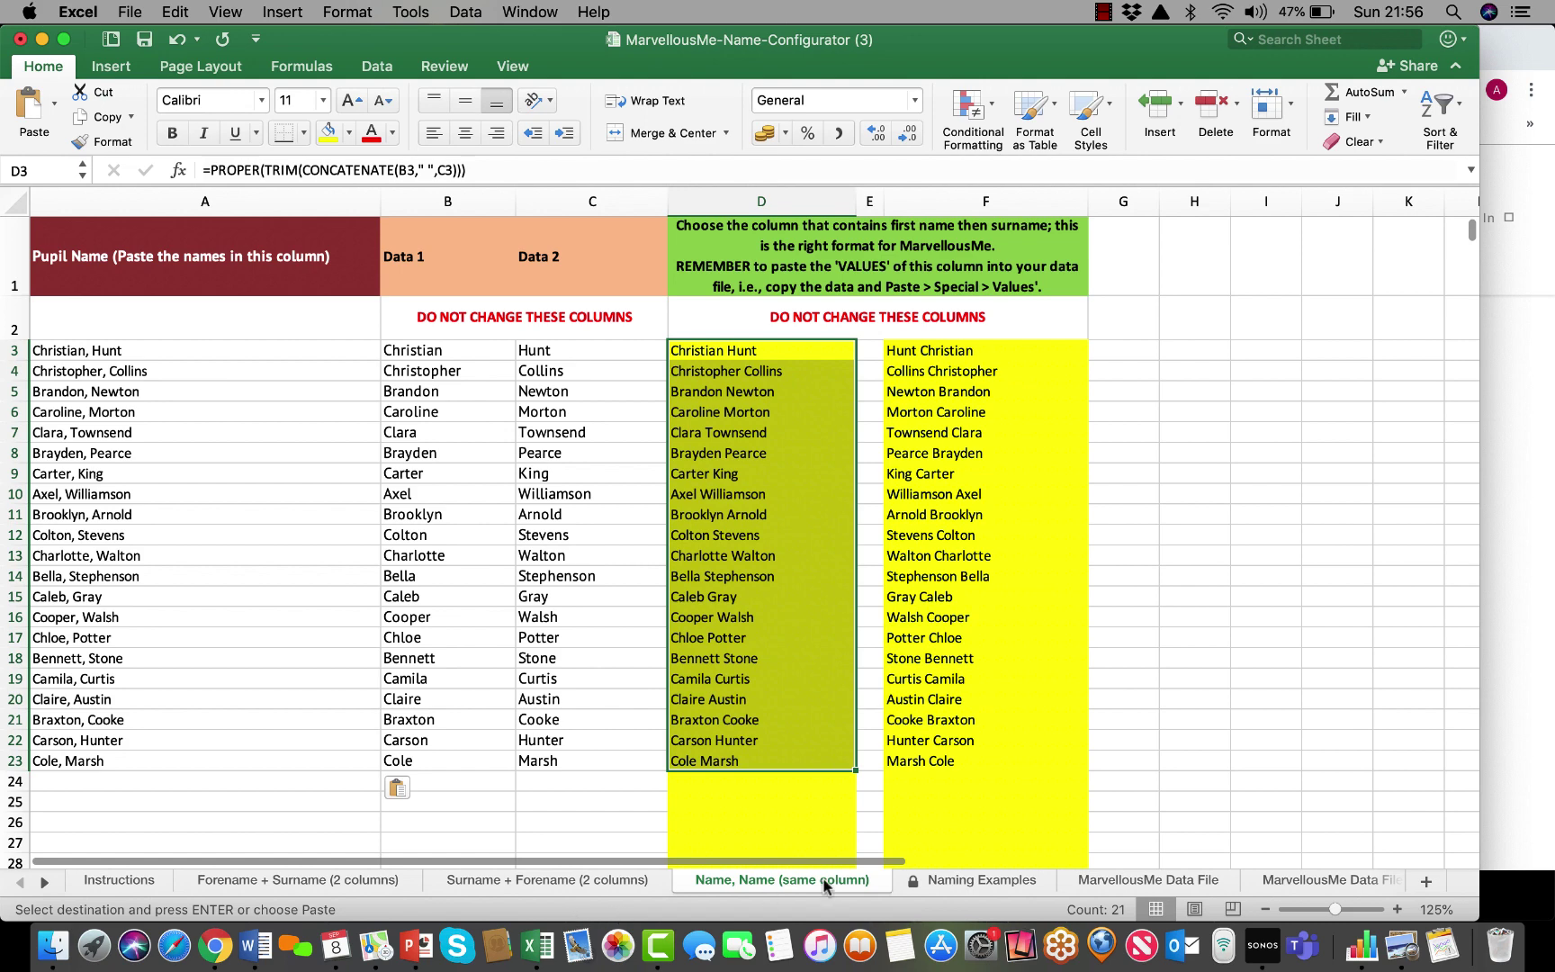
Review the Instructions sheet and the three name-format sheets of the Name Configurator workbook
click(126, 881)
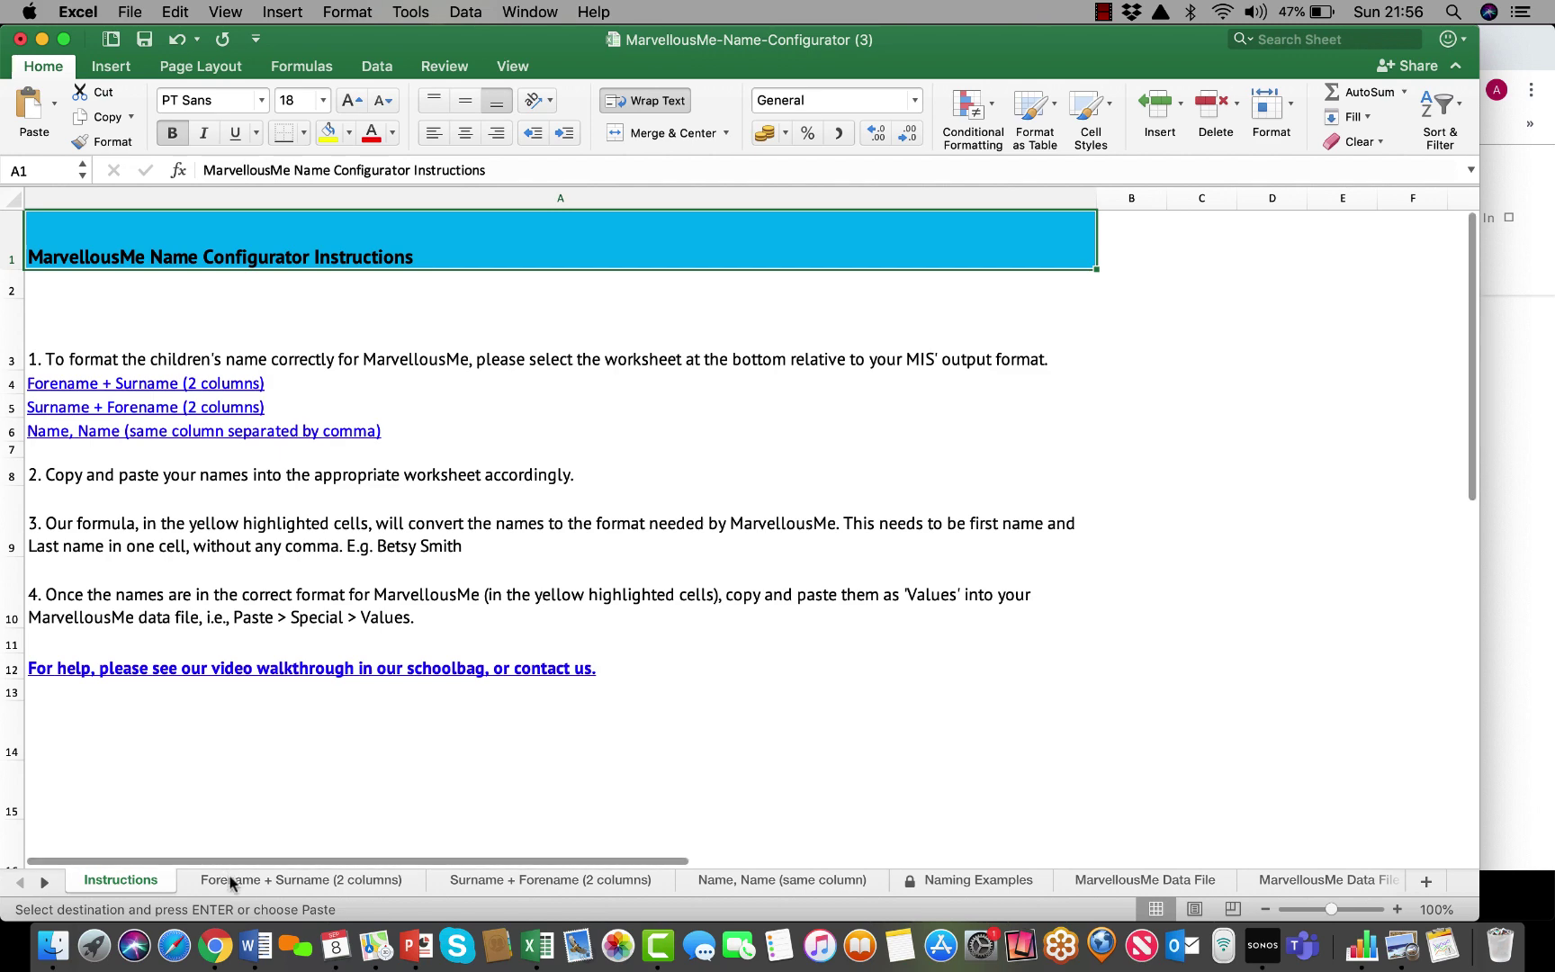
click(279, 882)
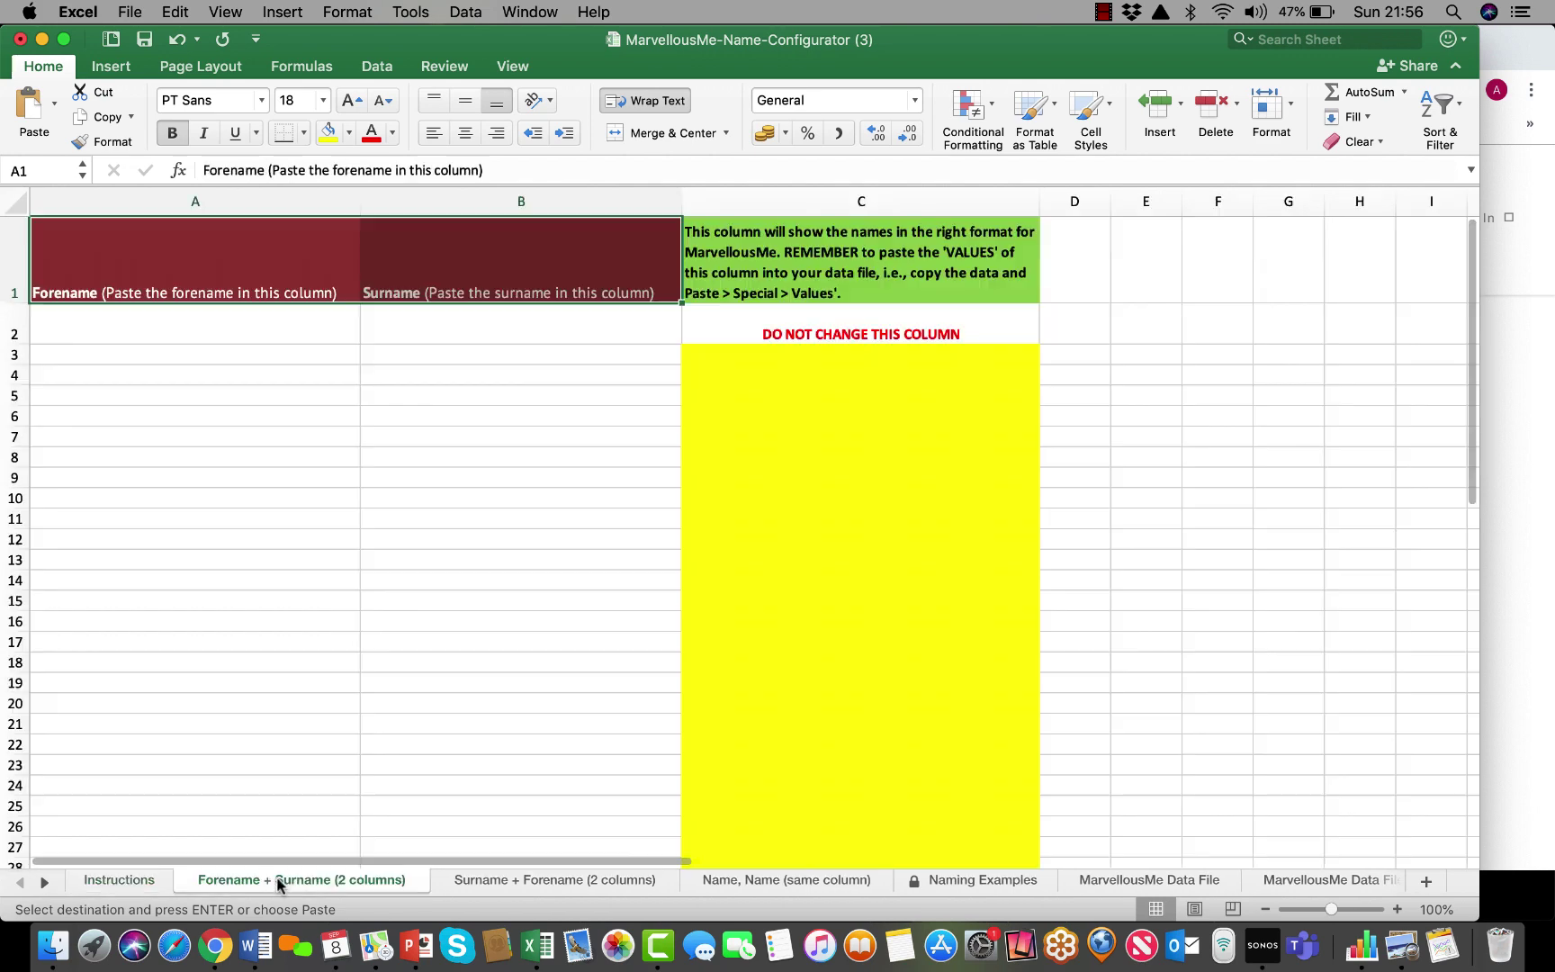
click(483, 882)
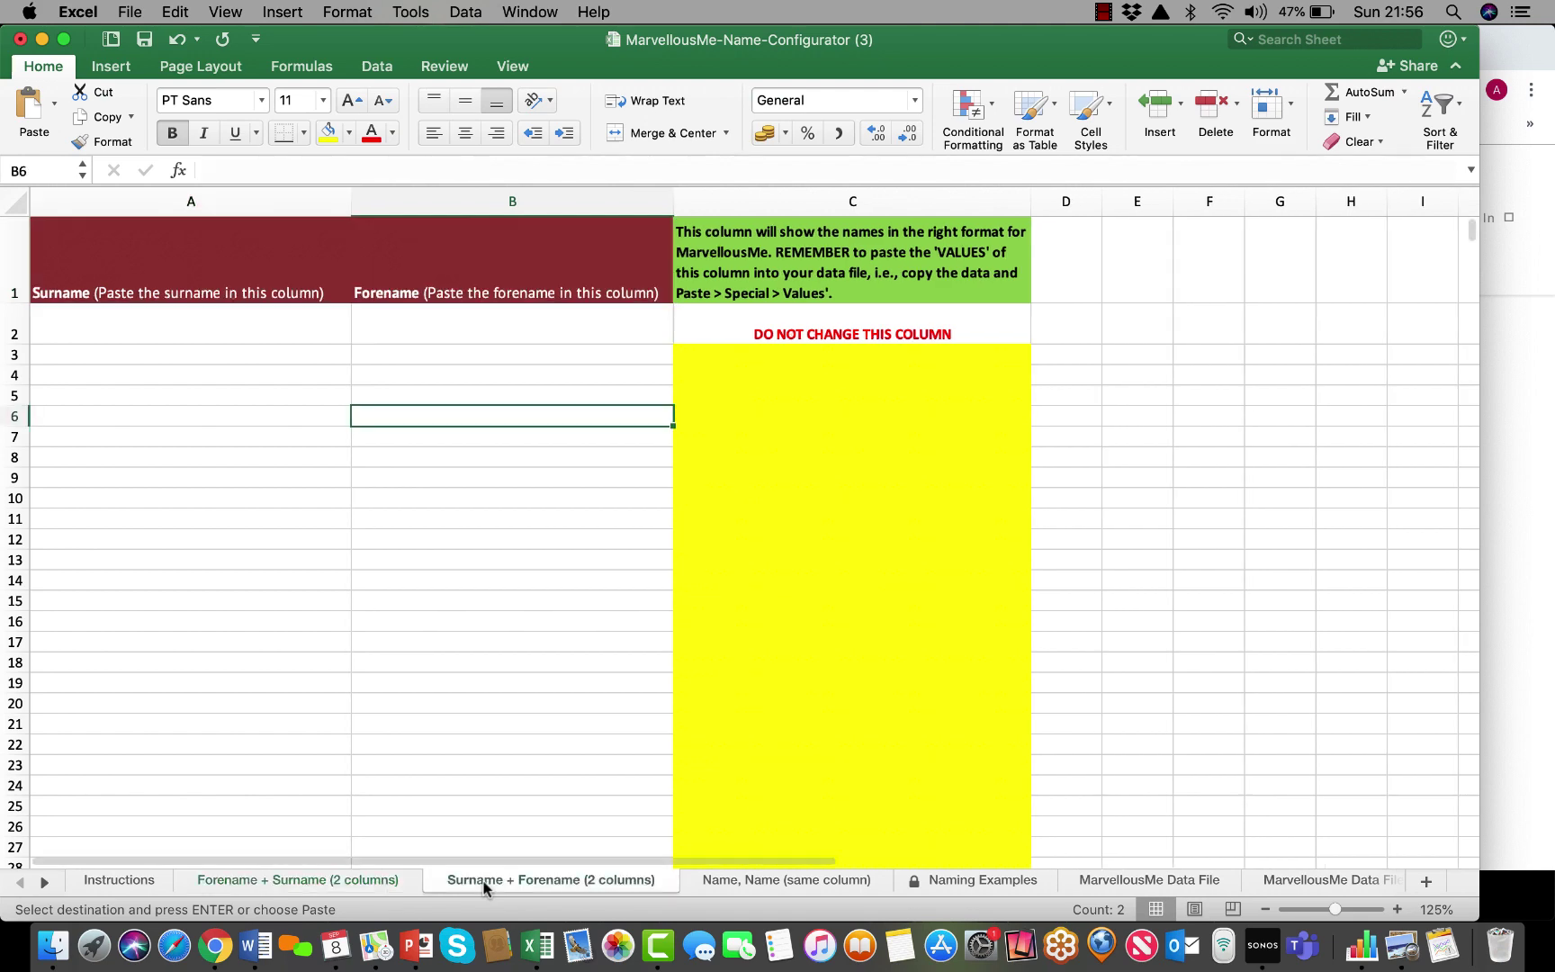
click(720, 881)
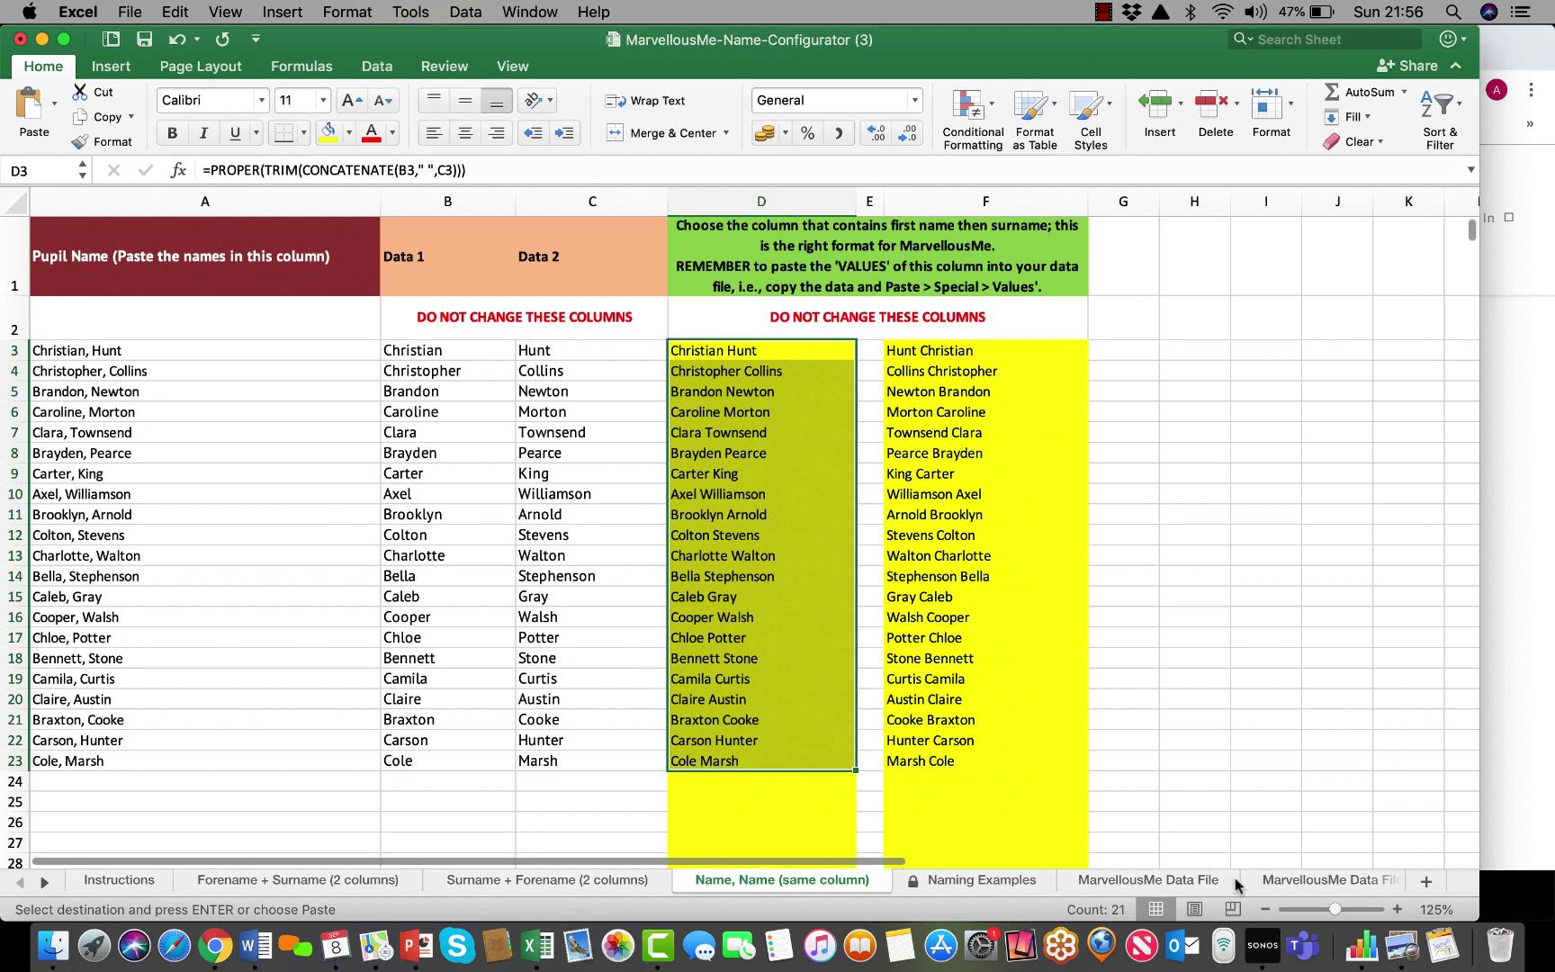
Open the MarvellousMe Data File (2) sheet and select the child names and UPNs from A2 to B31
click(1271, 883)
click(612, 632)
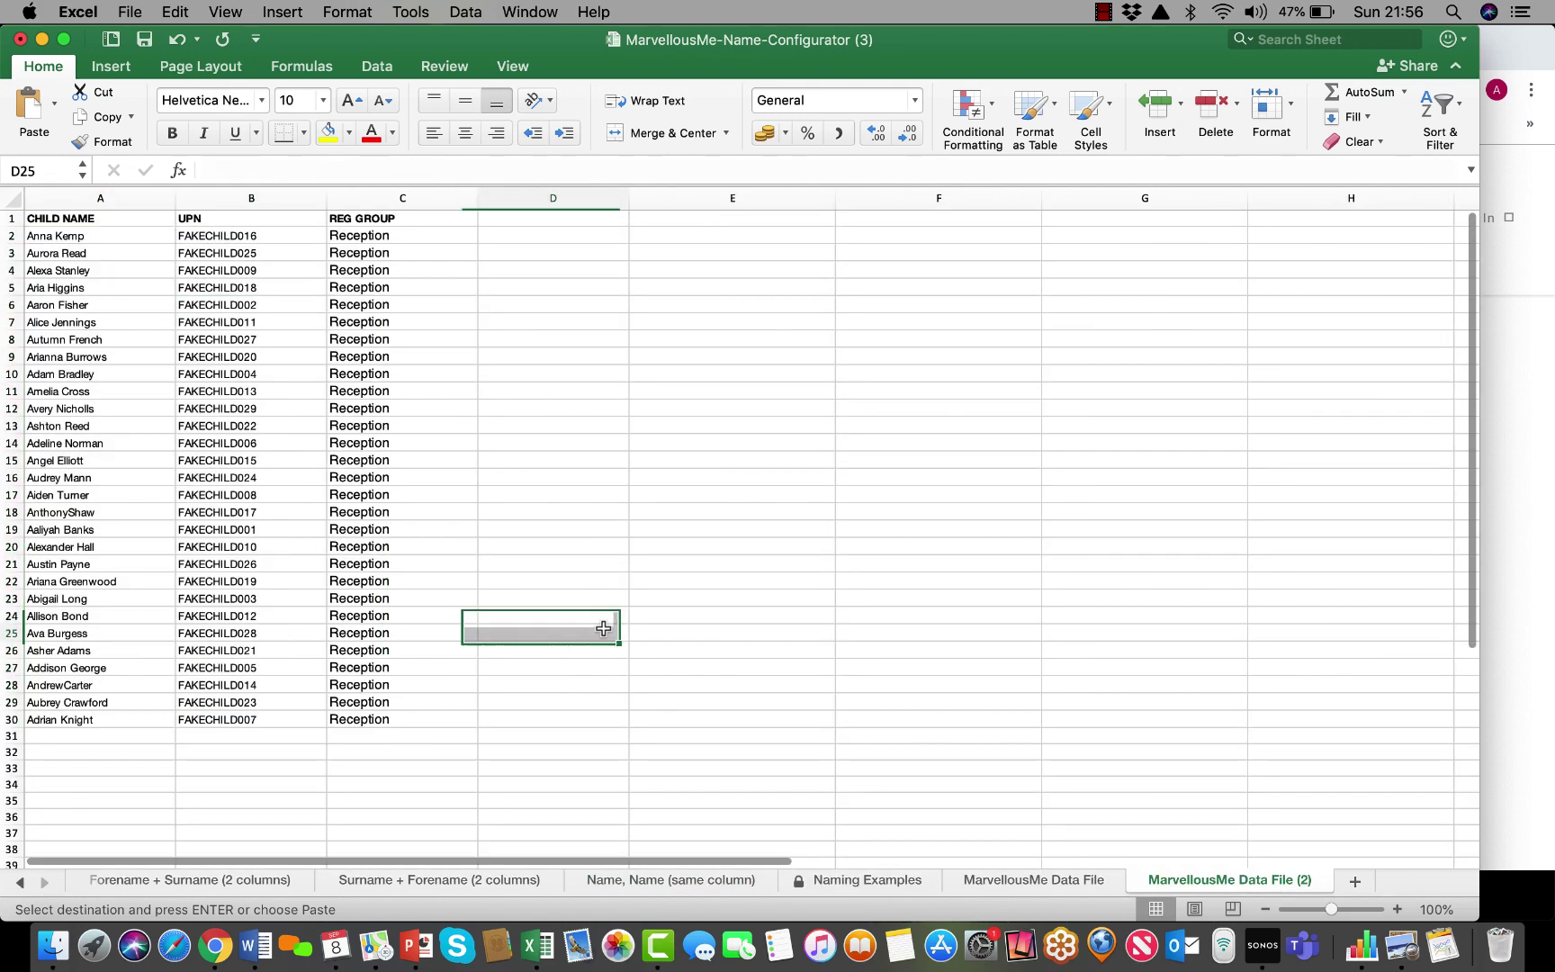
click(43, 228)
drag(42, 228, 204, 734)
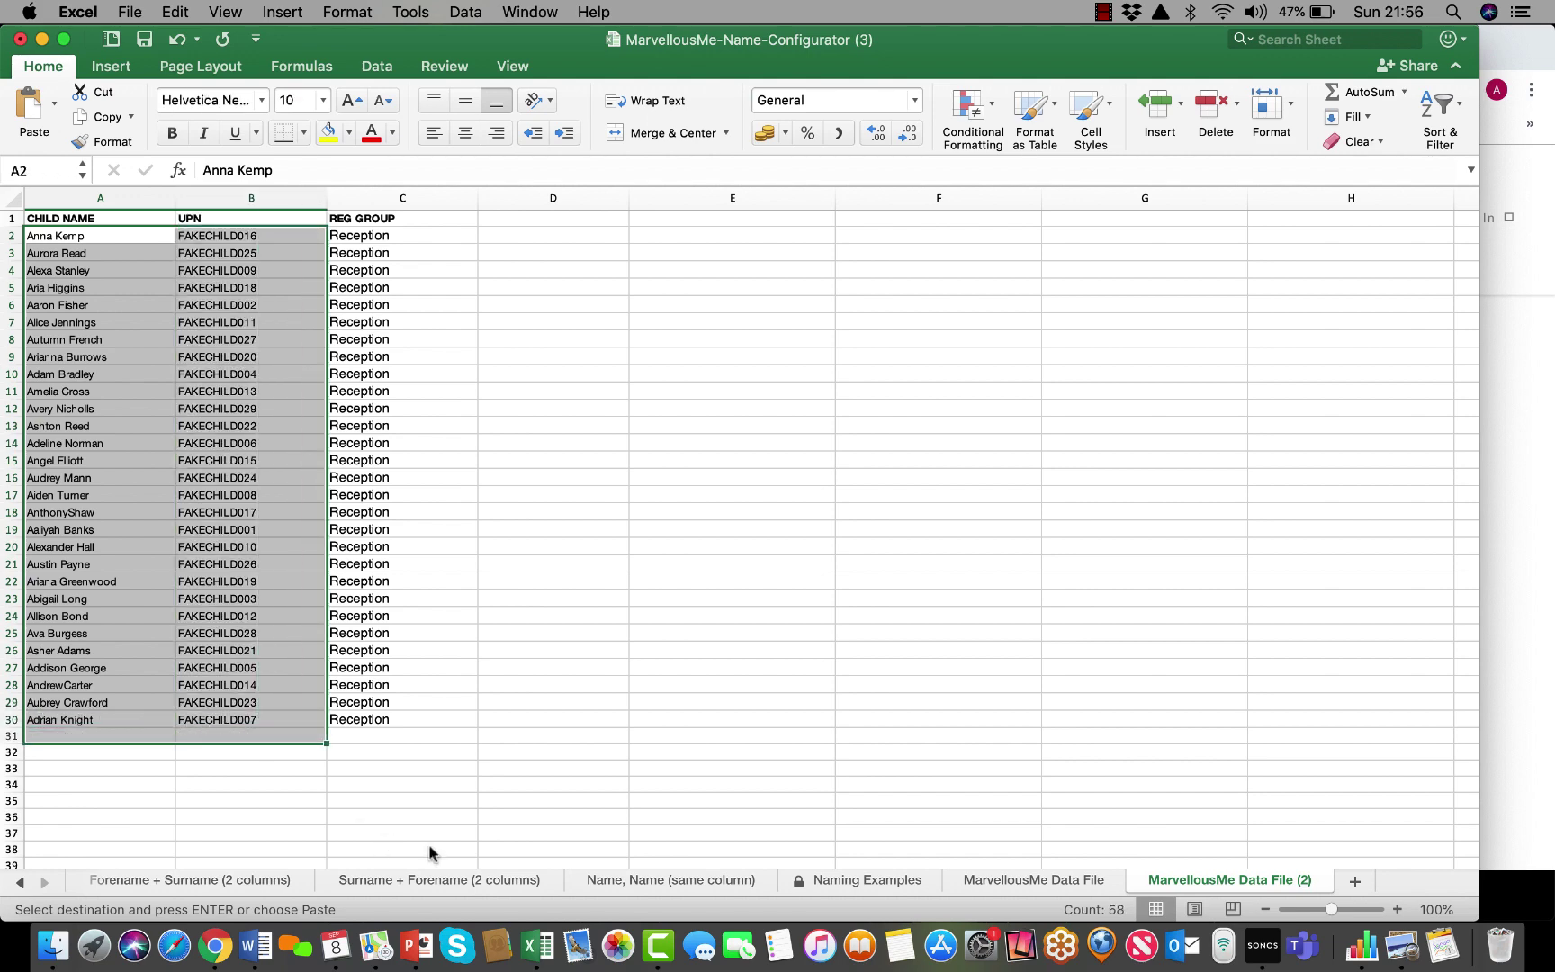
Switch back to Chrome and return to the Group Management page of the MME School Pack
click(215, 945)
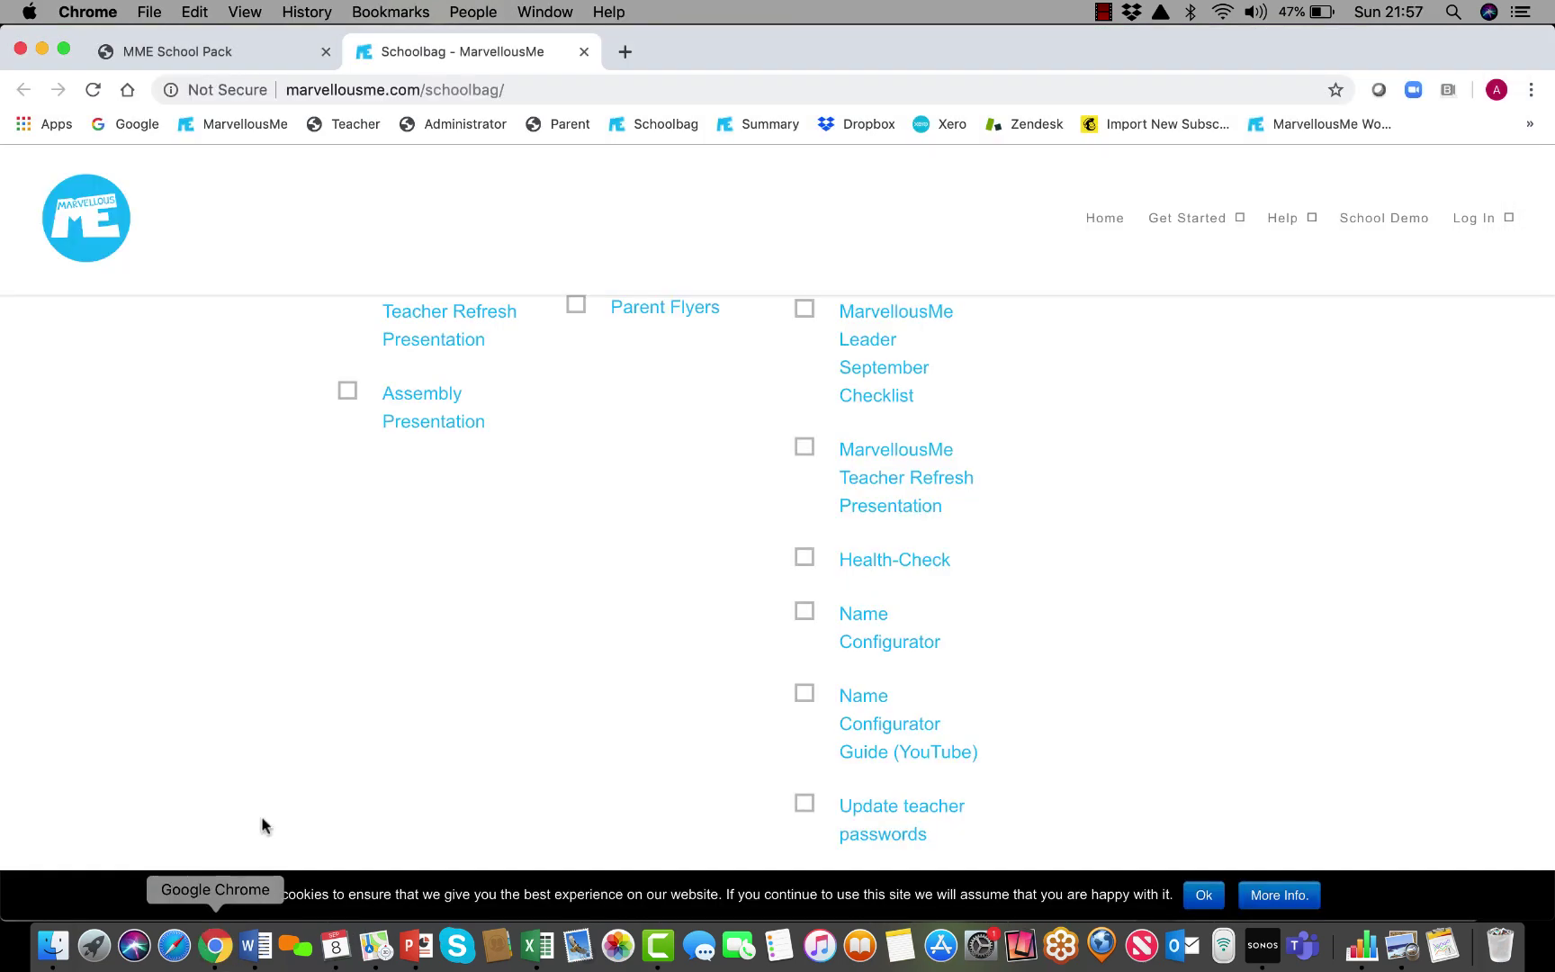
scroll(321, 683, up, 6)
click(208, 52)
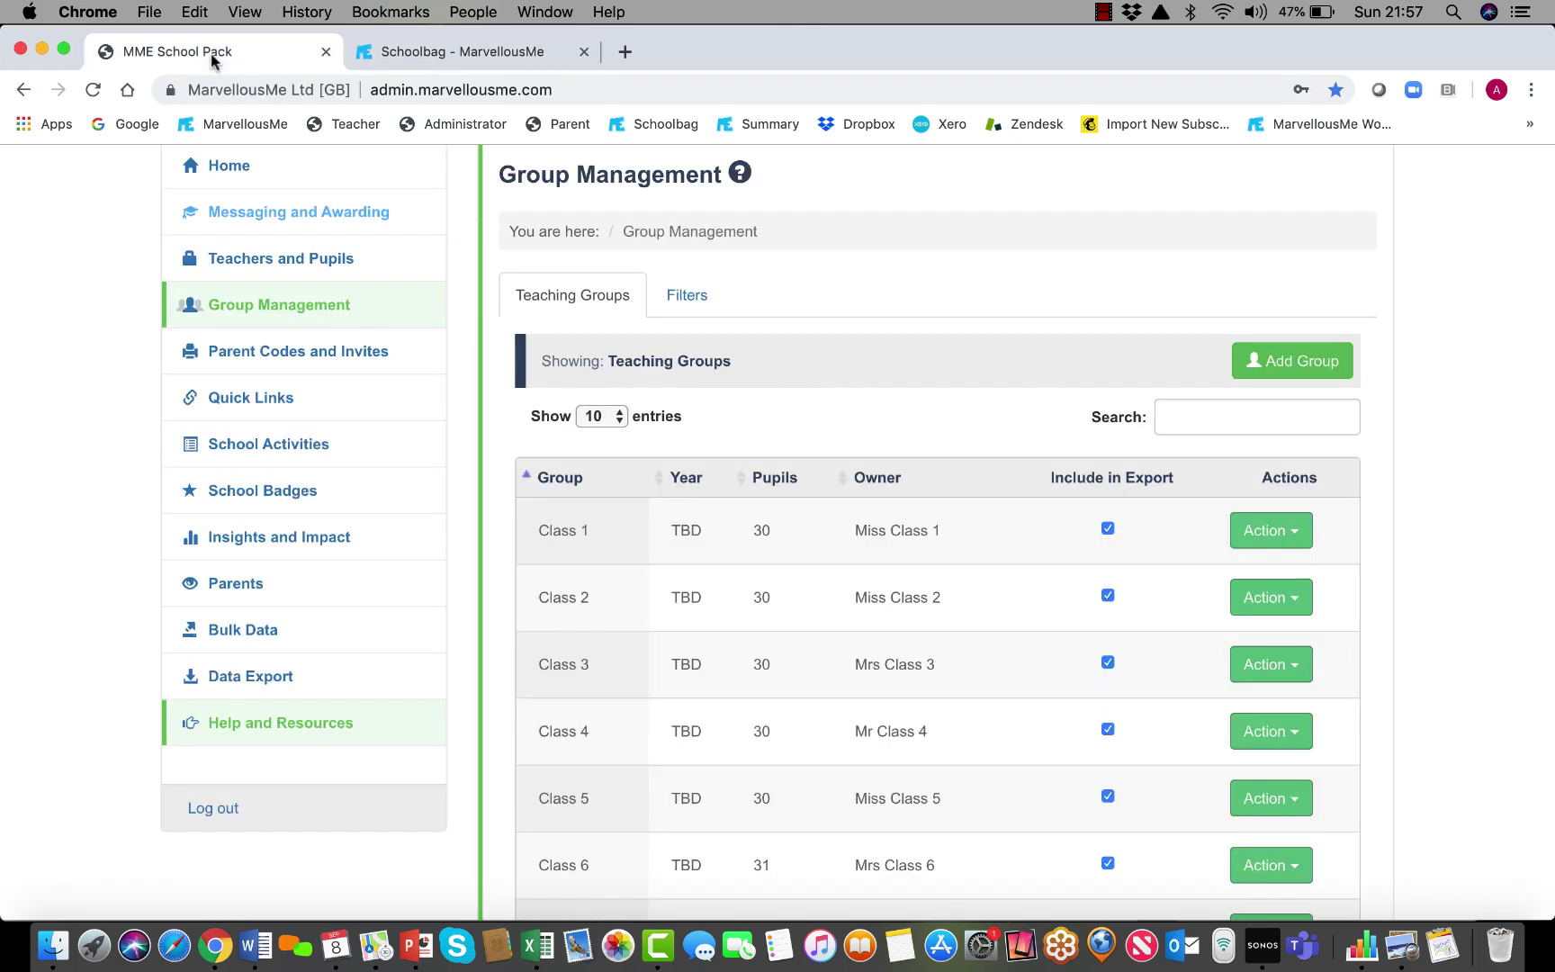
scroll(207, 405, up, 2)
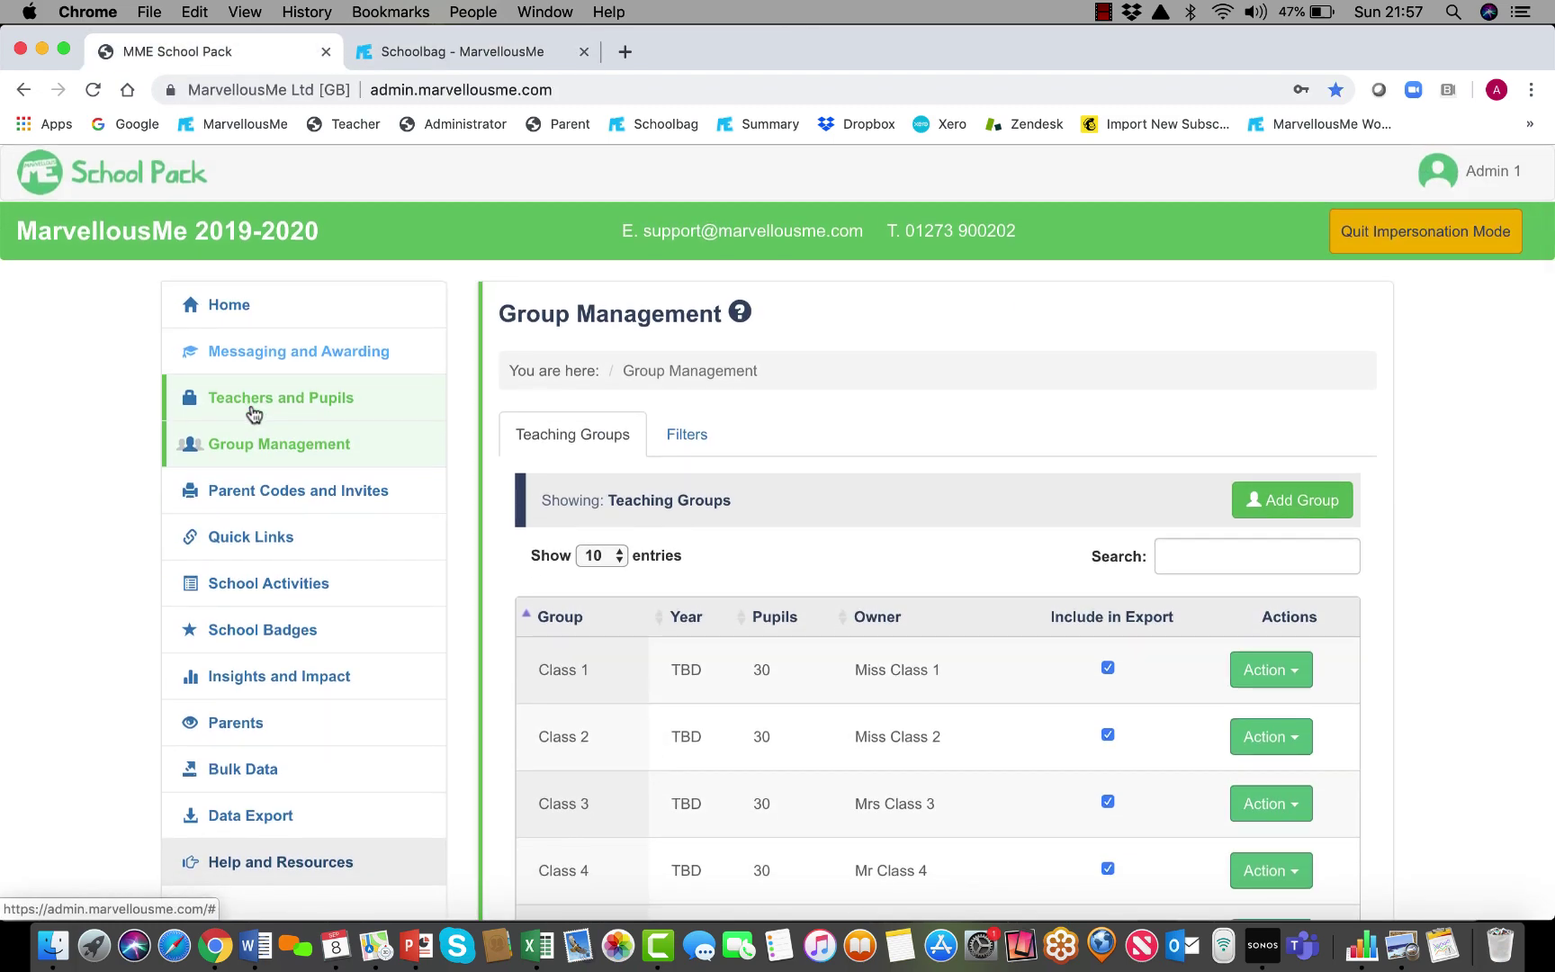